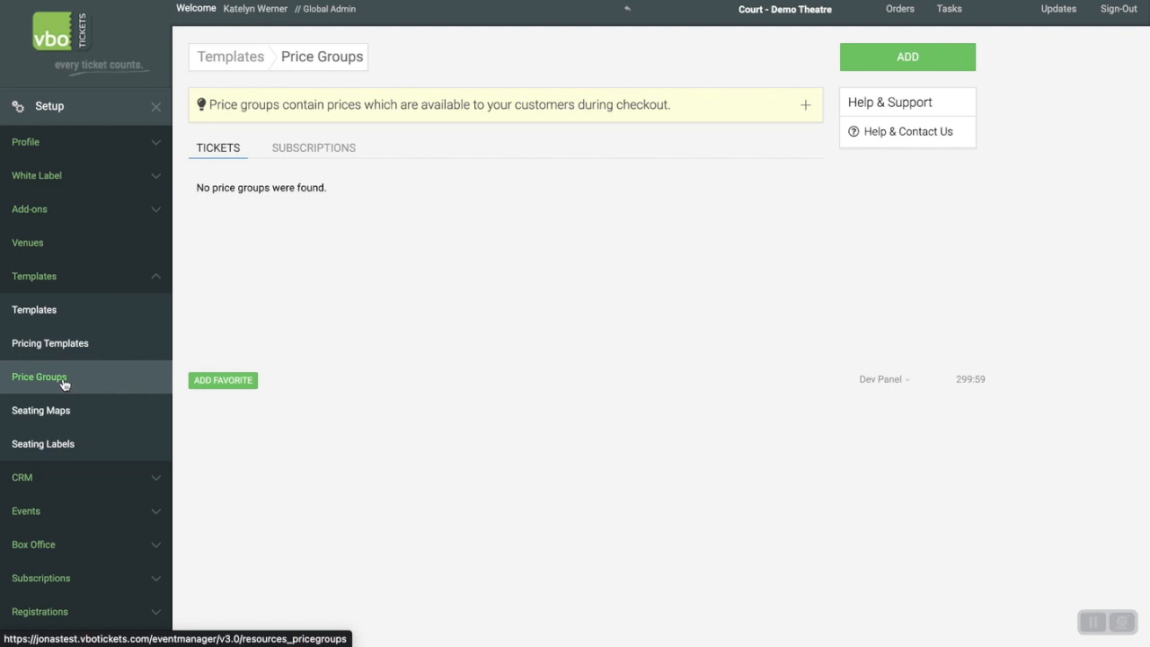
Start a new price group of type Ticket and name it Center Section.
click(908, 57)
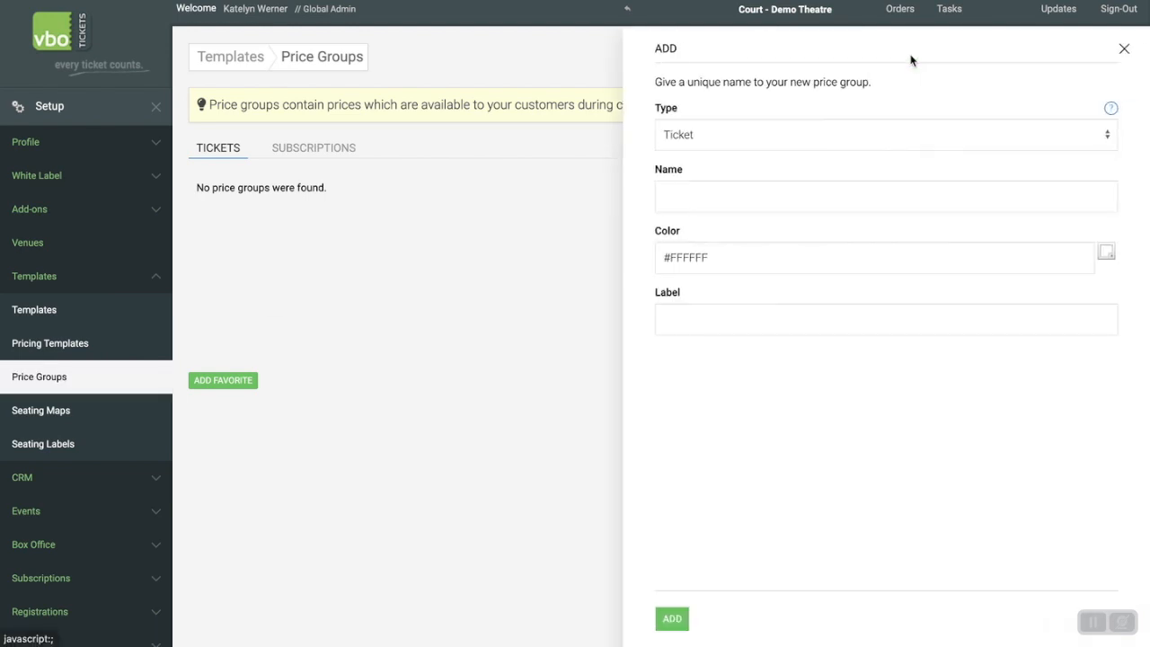
click(698, 137)
click(700, 136)
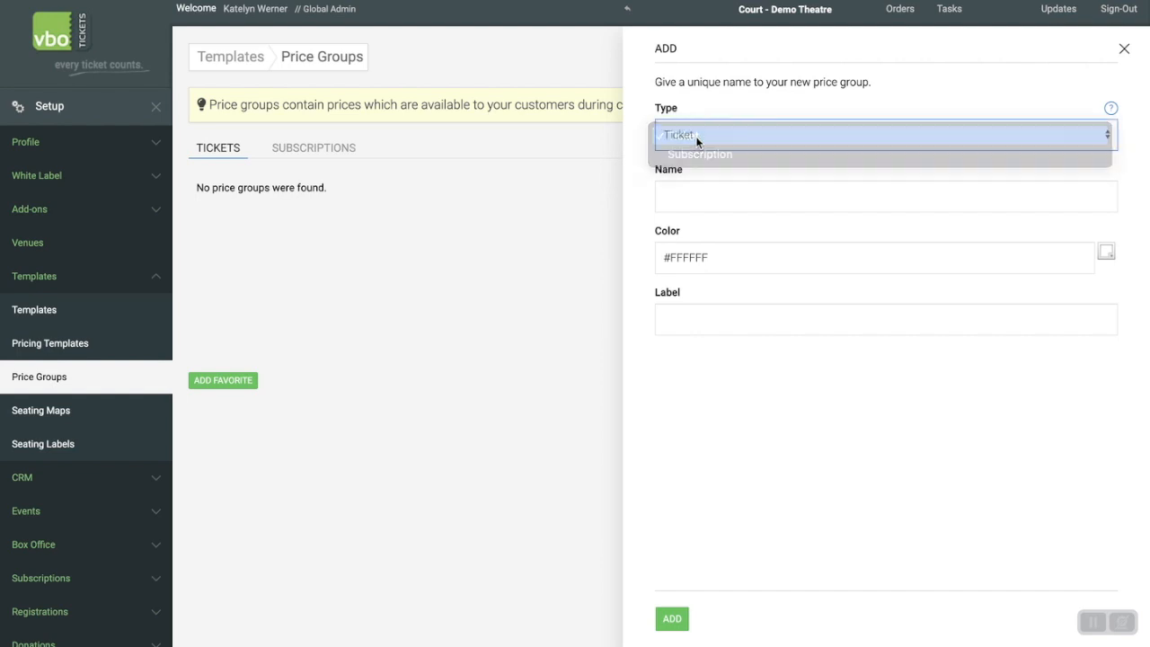
click(690, 192)
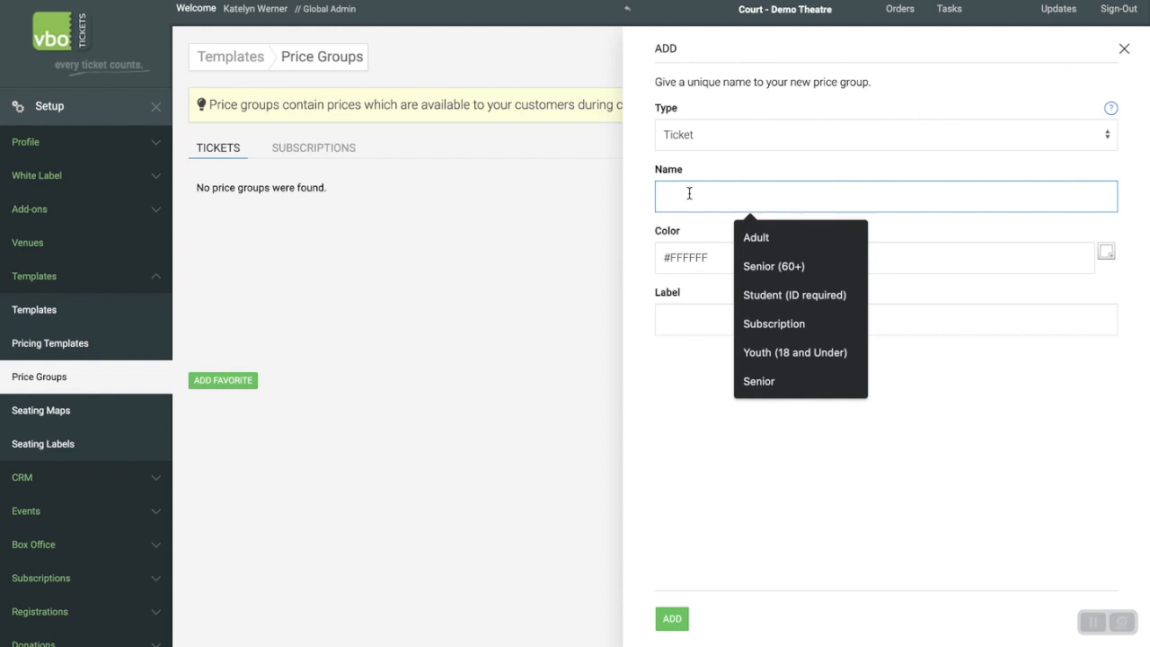
text(Ce)
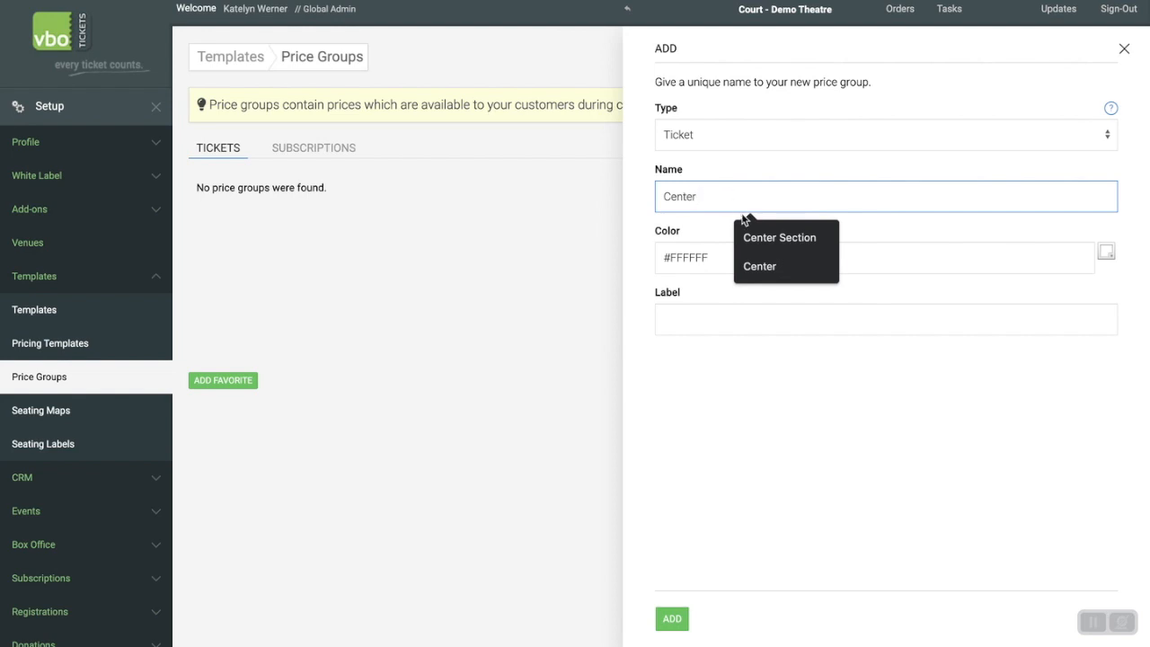
text(nter)
click(761, 239)
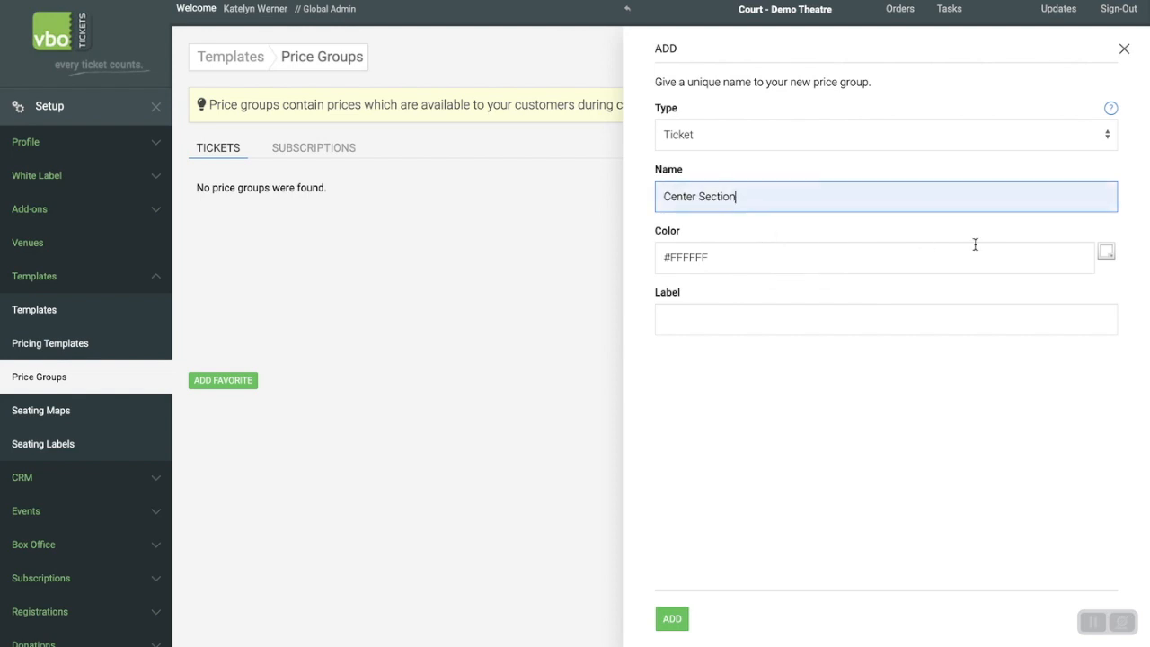
Give the Center Section price group the green color #63F77C and the label Evening Prices, and save it.
click(1106, 252)
click(789, 355)
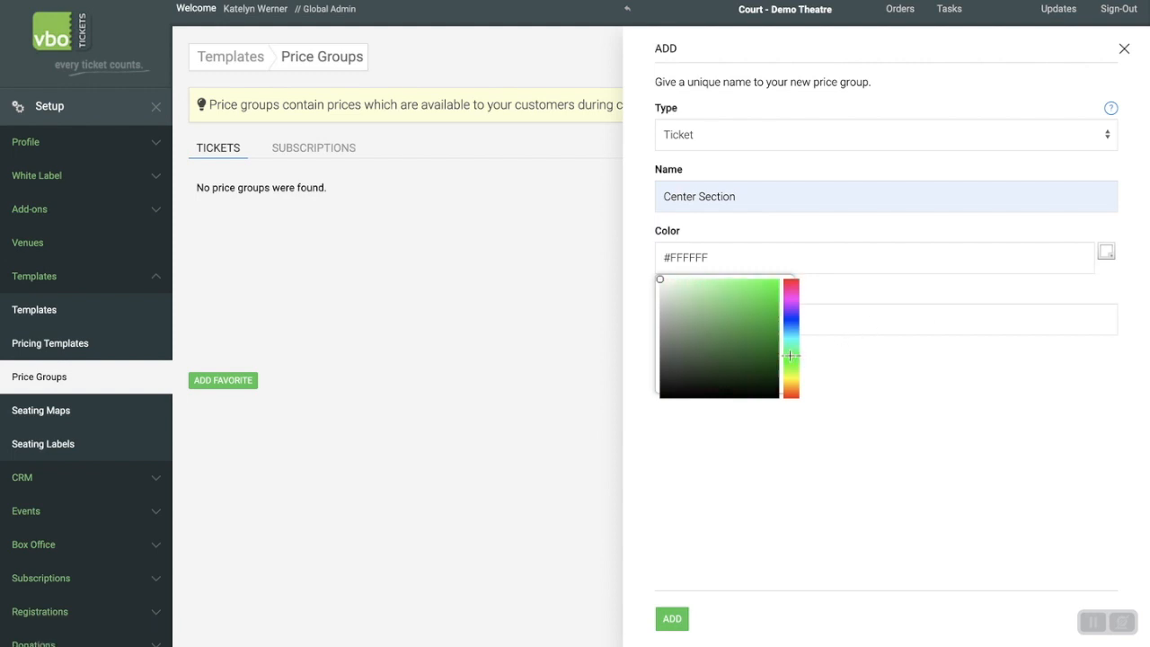
click(730, 282)
click(907, 440)
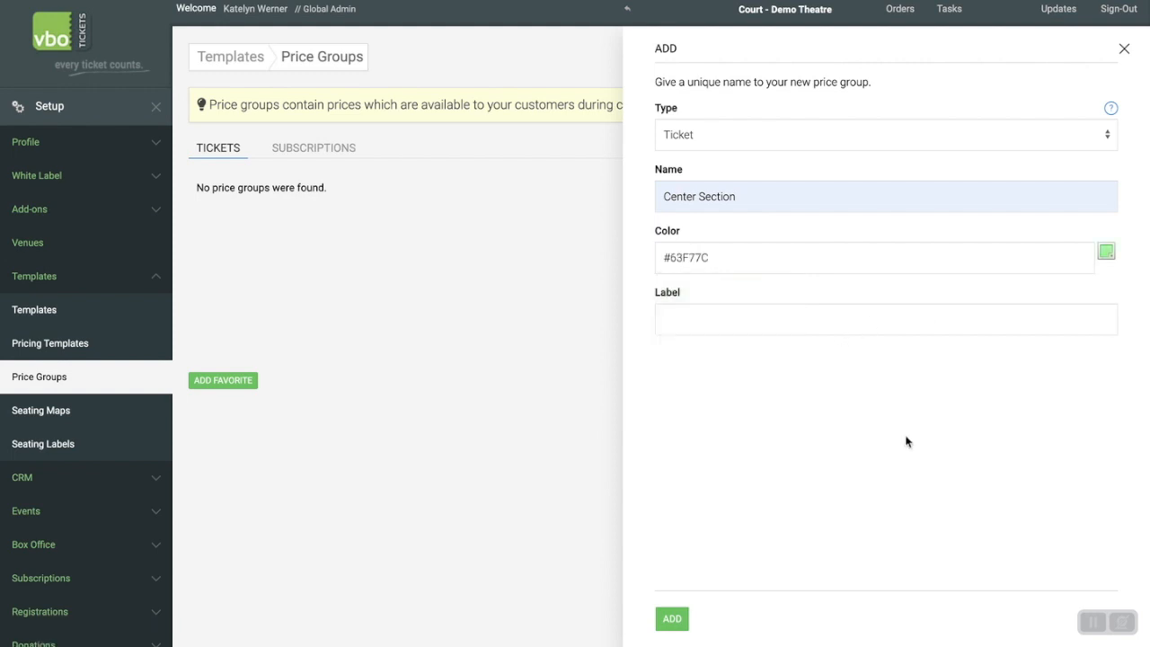
click(686, 317)
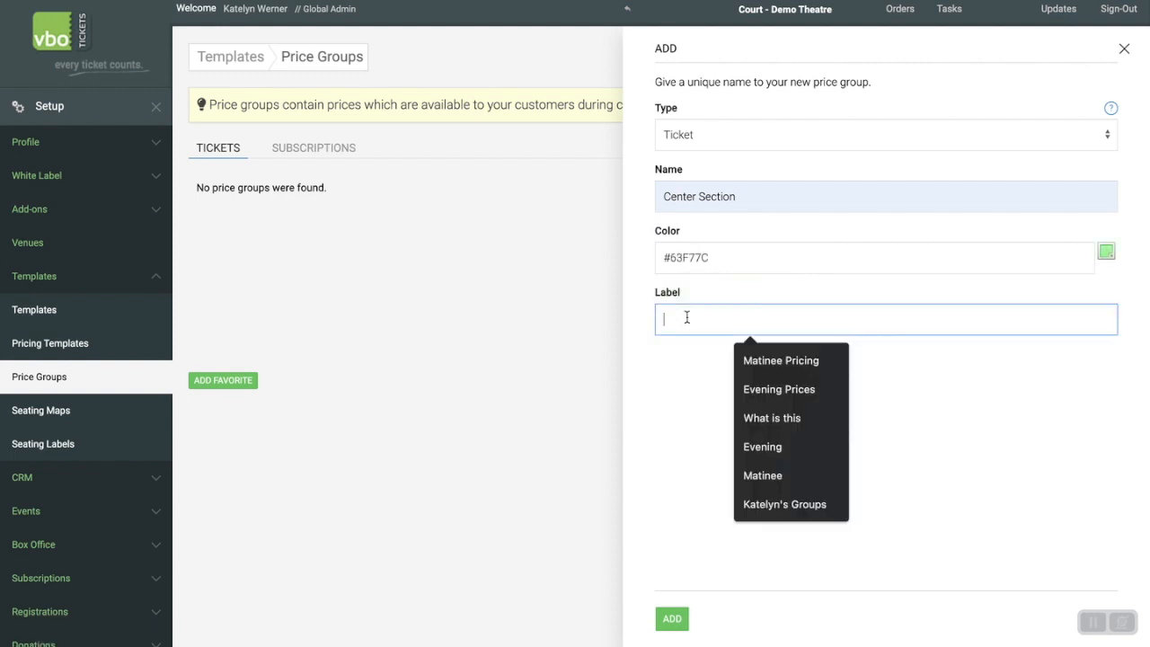
click(778, 395)
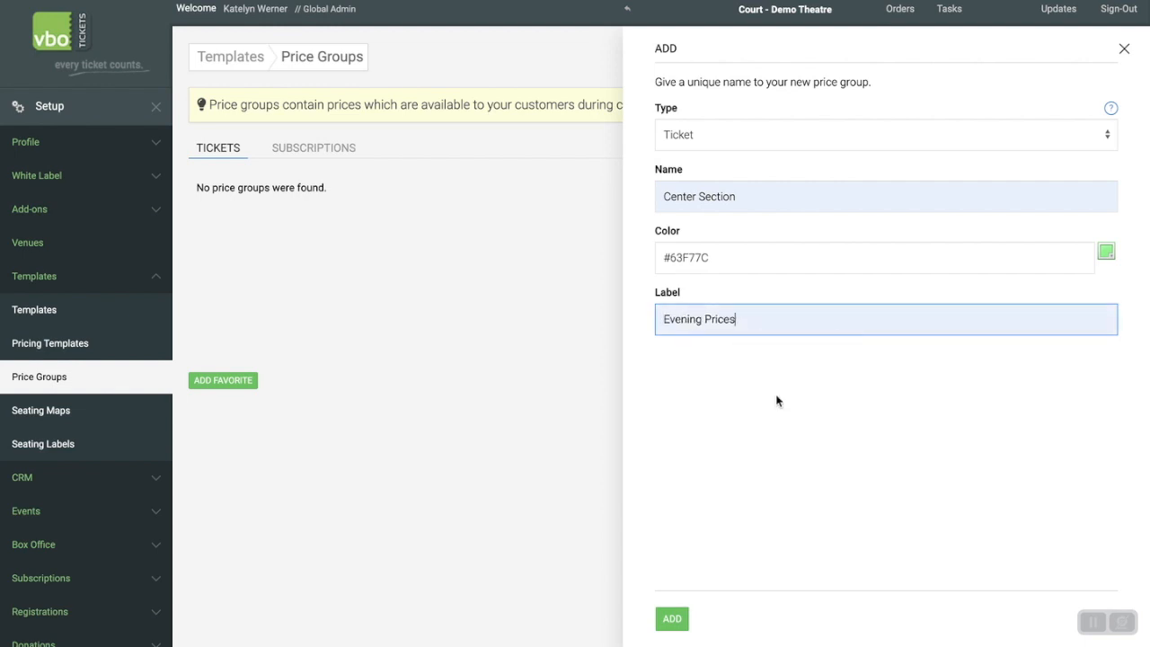
click(674, 620)
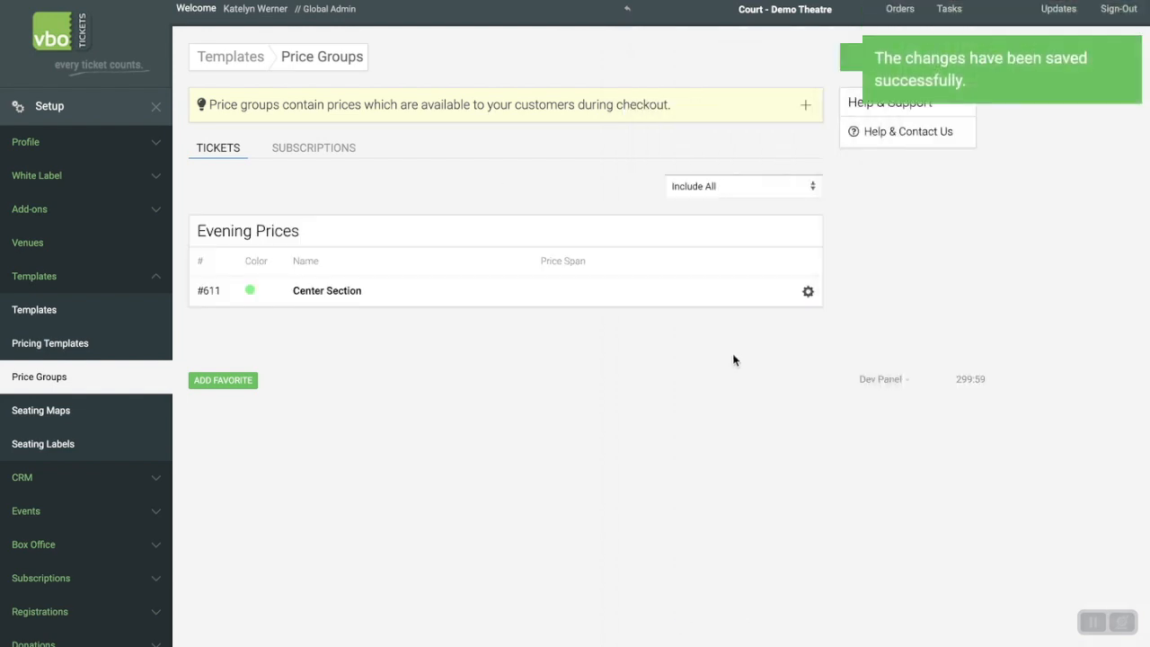
Add an Adult price of 50 to the Center Section group, keeping it as the default and available in all sales channels.
click(808, 291)
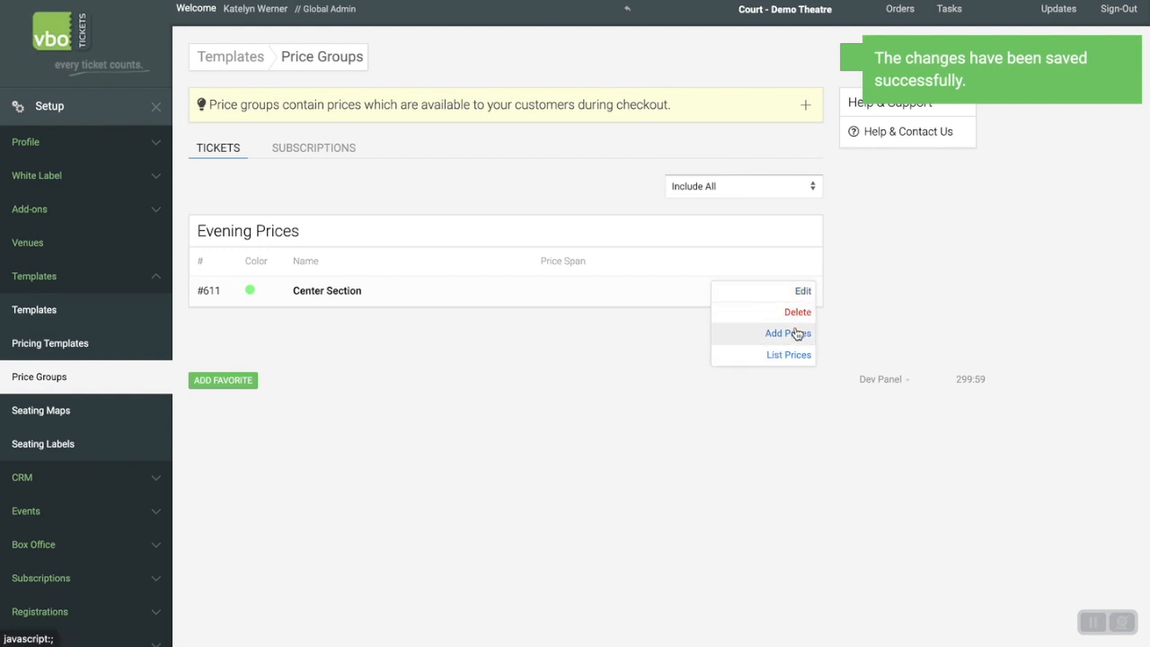
click(794, 332)
click(800, 93)
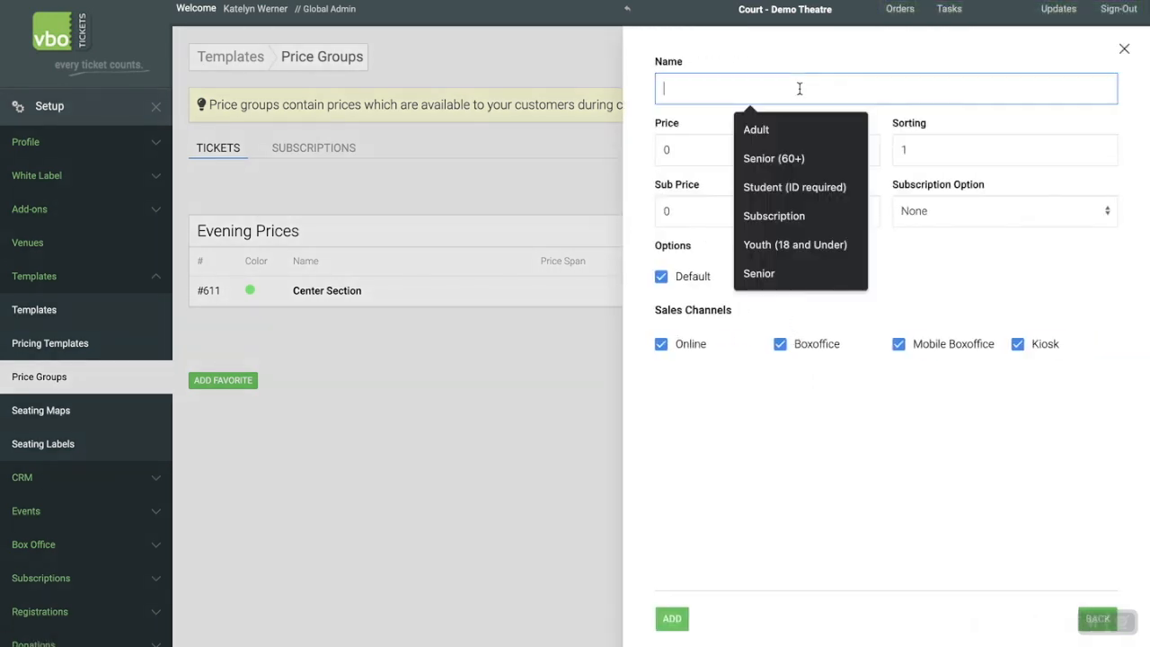
click(789, 137)
click(718, 156)
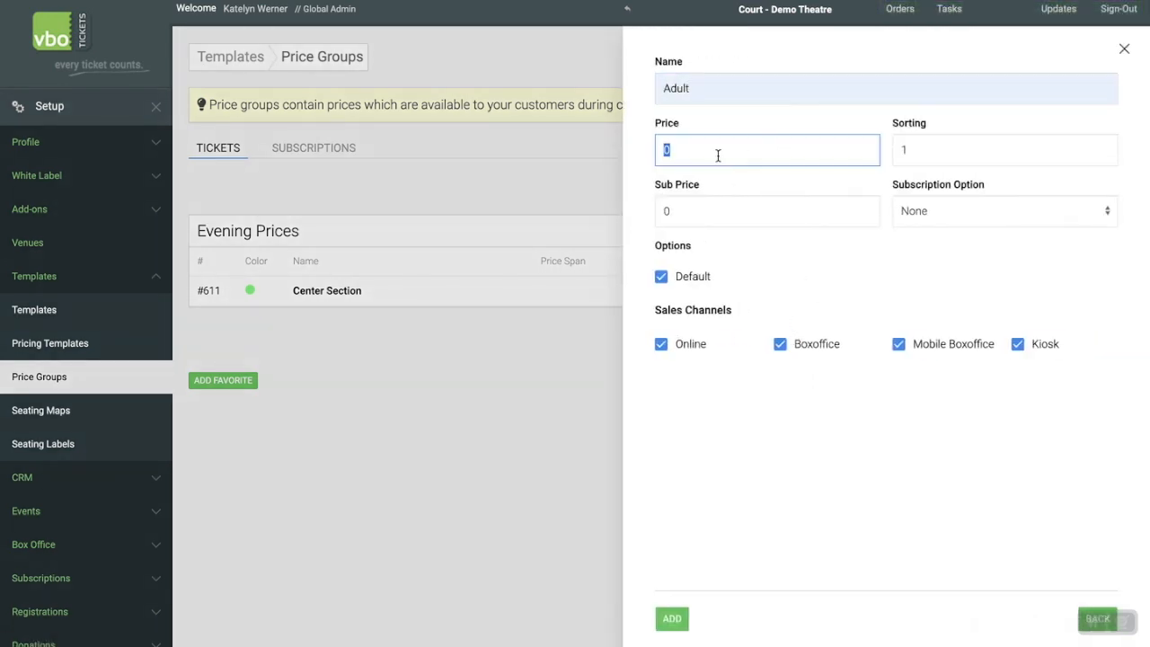
text(50)
key(Tab)
key(Tab)
key(Tab)
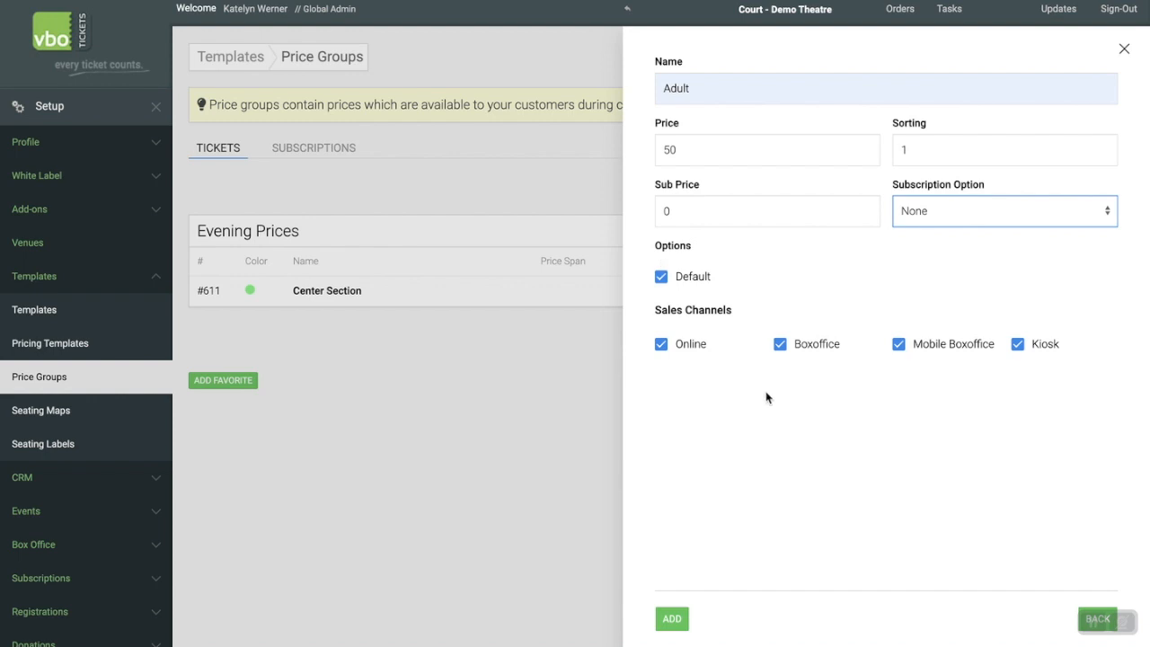
drag(742, 312, 650, 312)
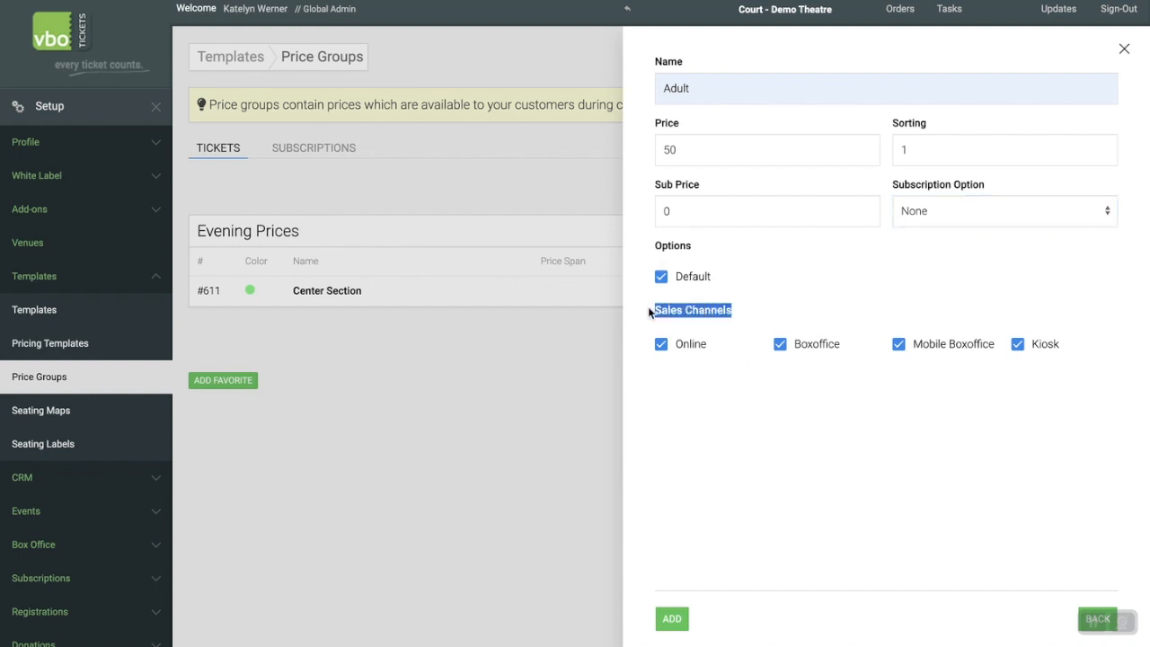
click(765, 406)
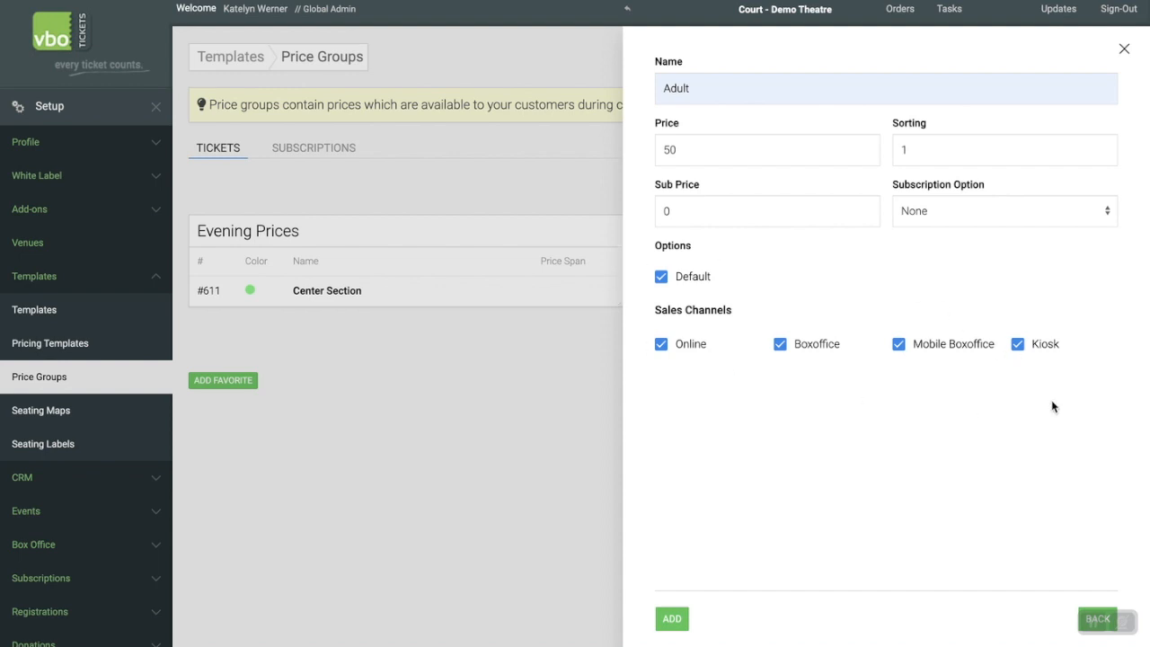
click(672, 620)
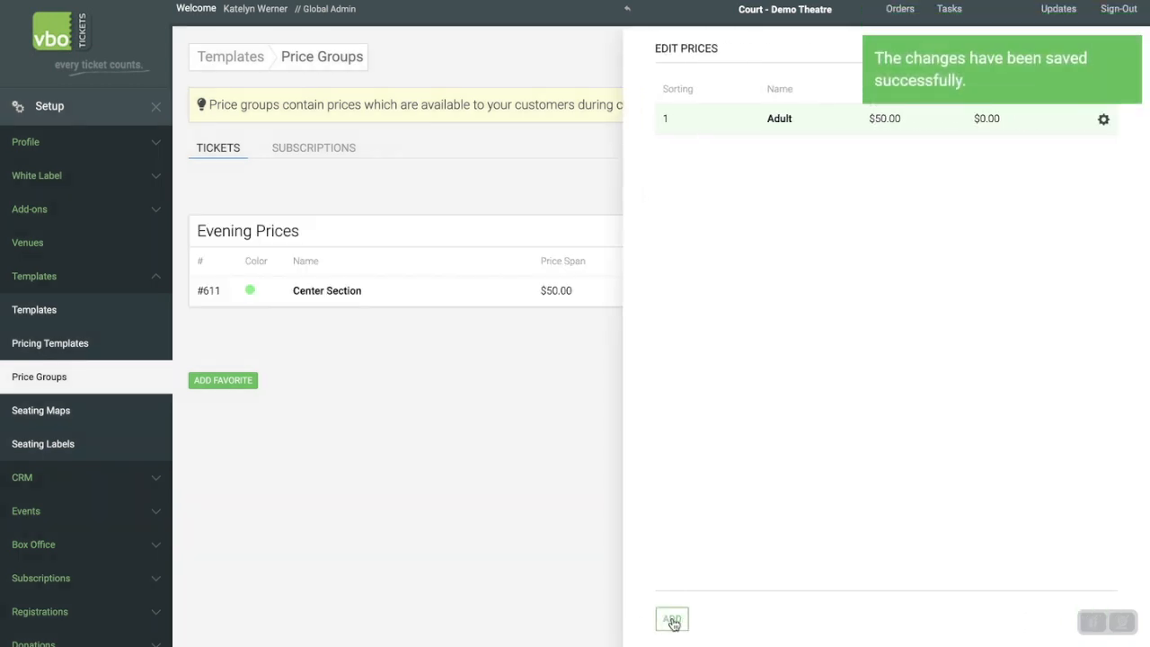
Add a Senior (60+) price of 45 to the Center Section group, available in all sales channels.
click(672, 619)
click(707, 116)
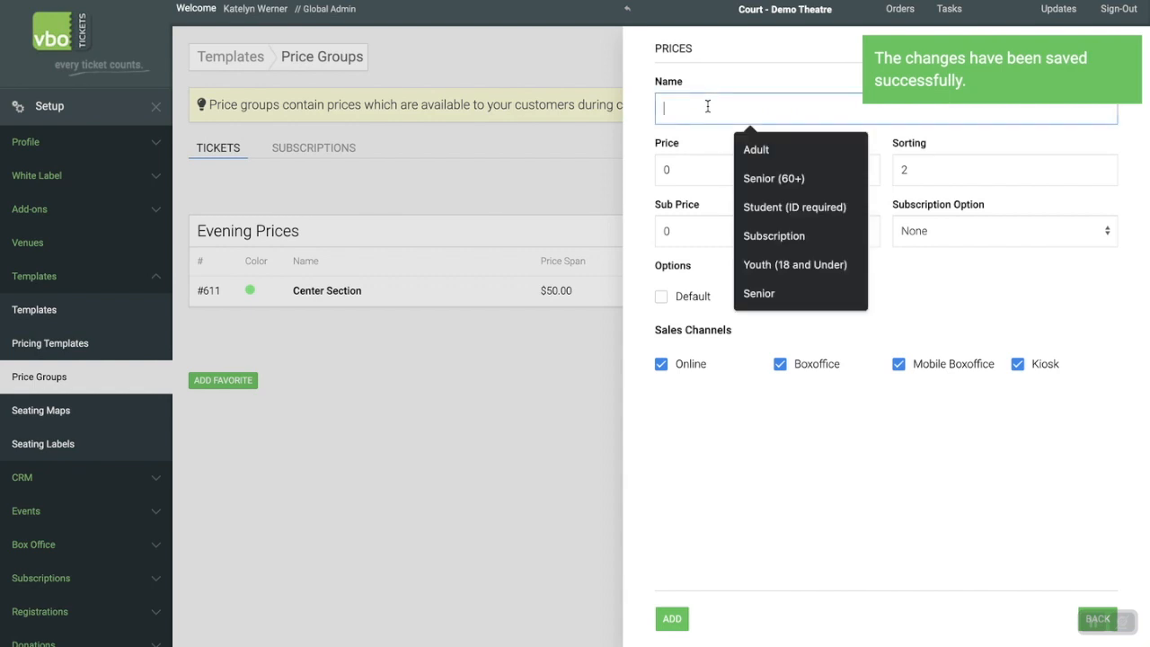
click(758, 174)
click(738, 167)
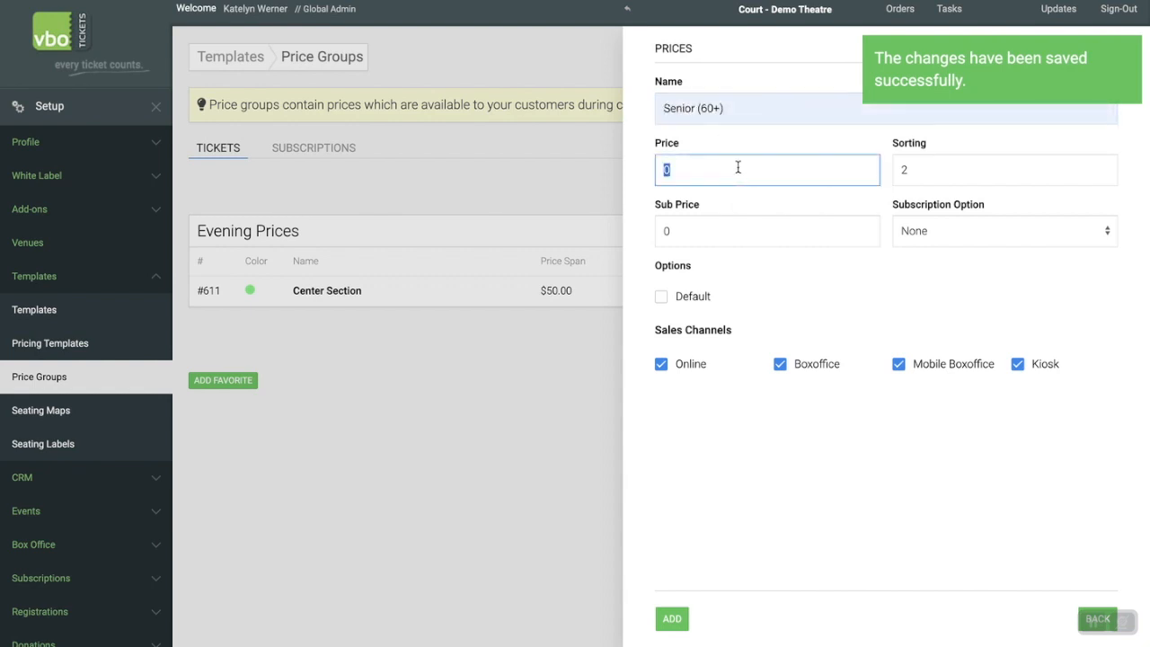
text(45)
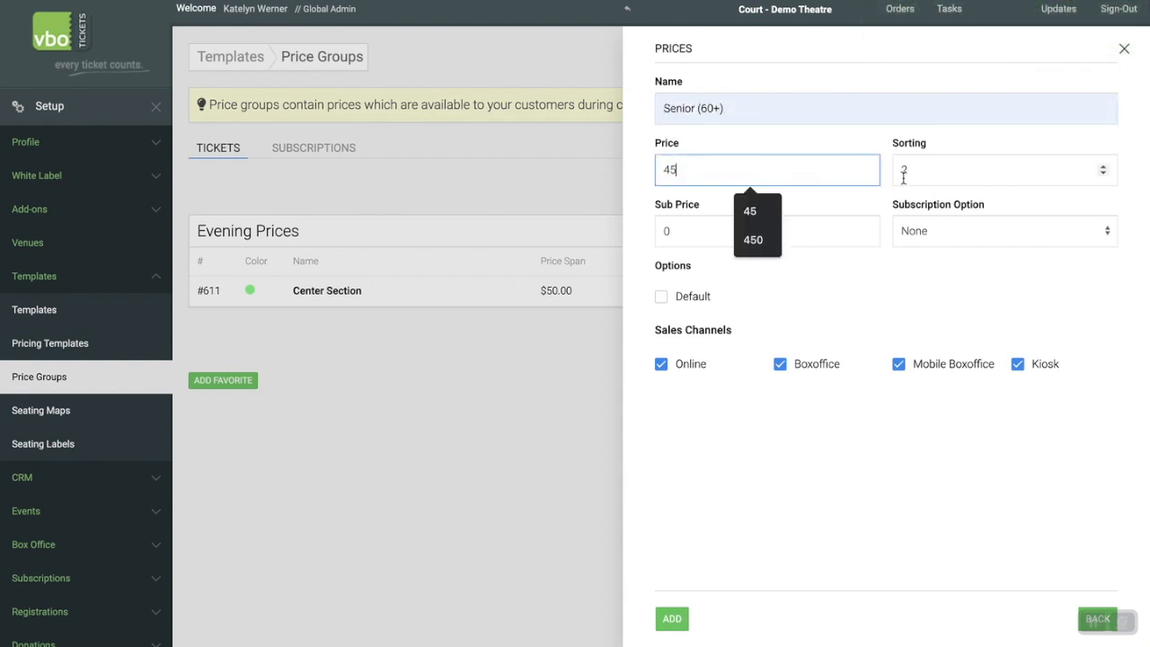
click(877, 198)
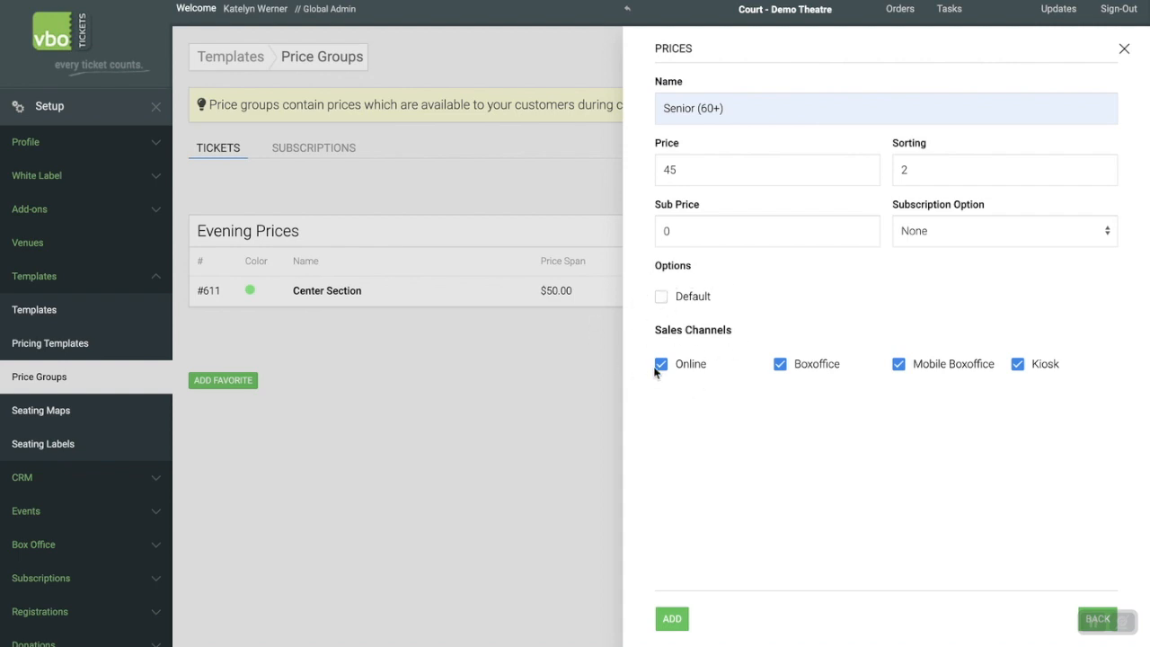
click(687, 616)
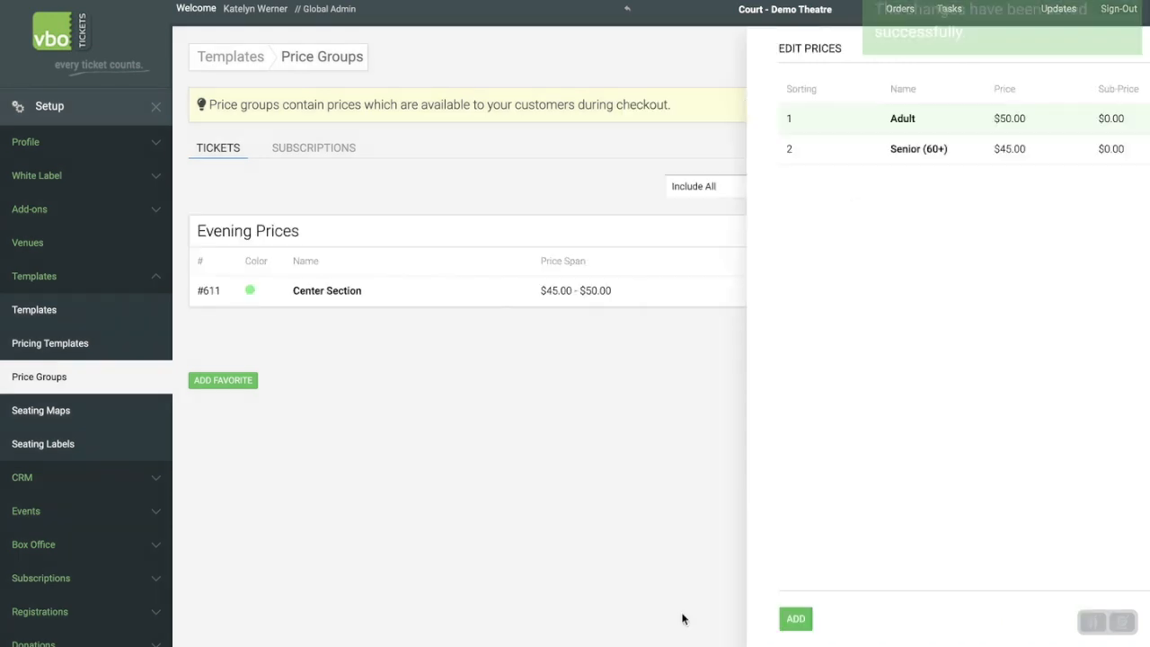
Start another Center Section price named Student (ID required) and set its price to 40.
click(672, 619)
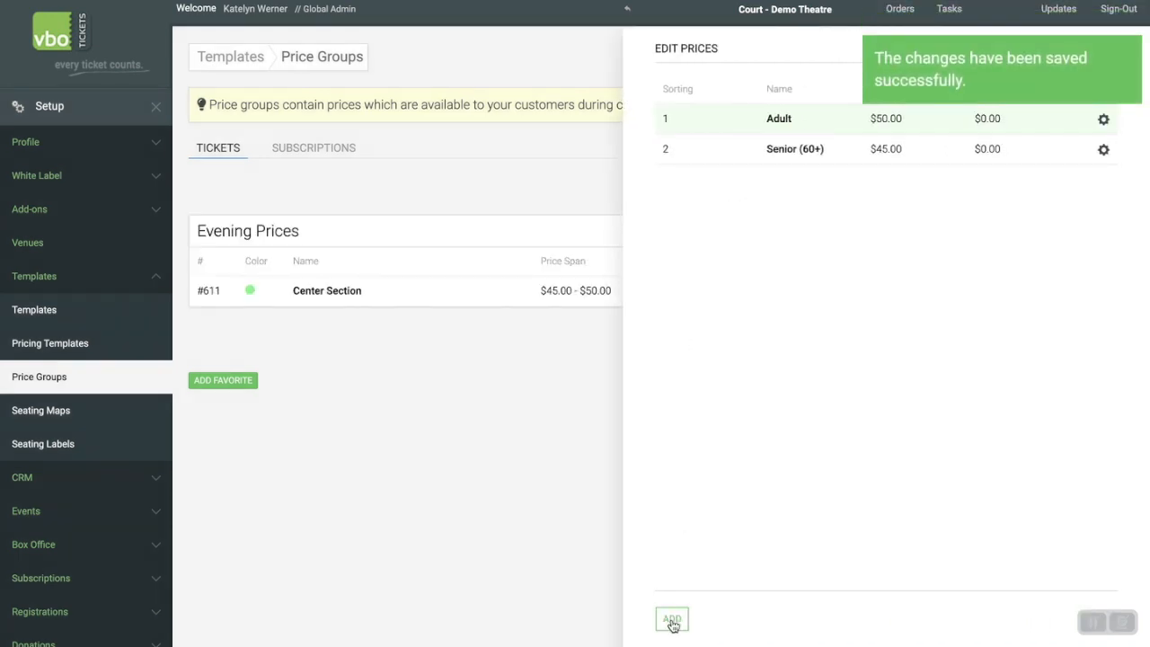
click(710, 110)
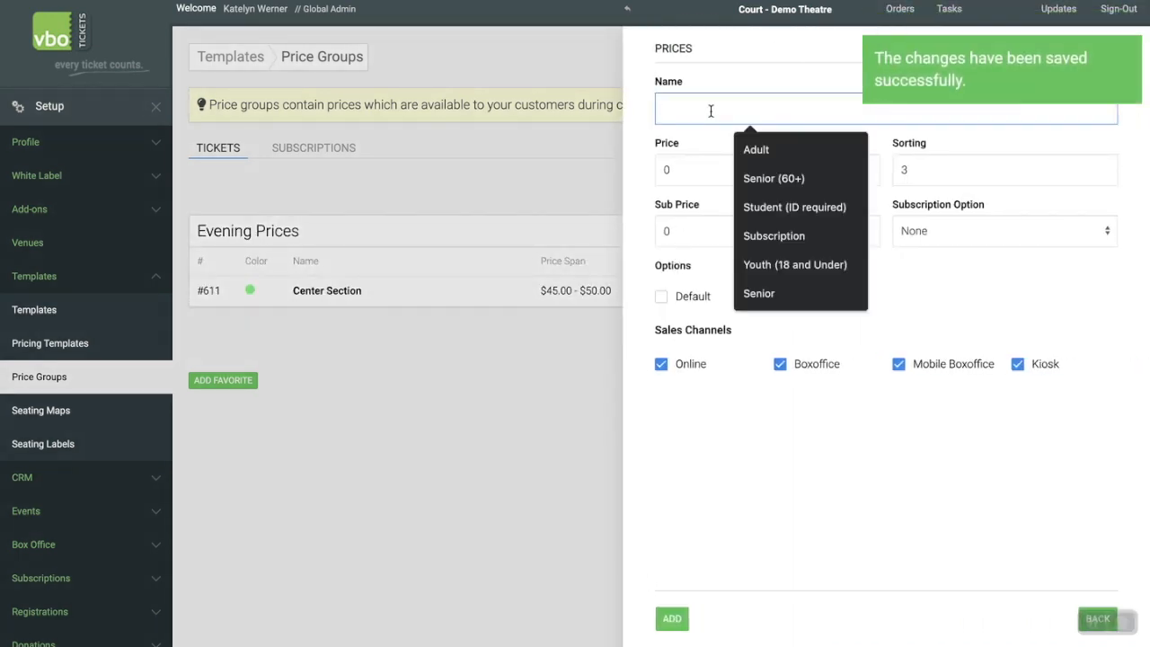
click(837, 208)
click(725, 164)
text(40)
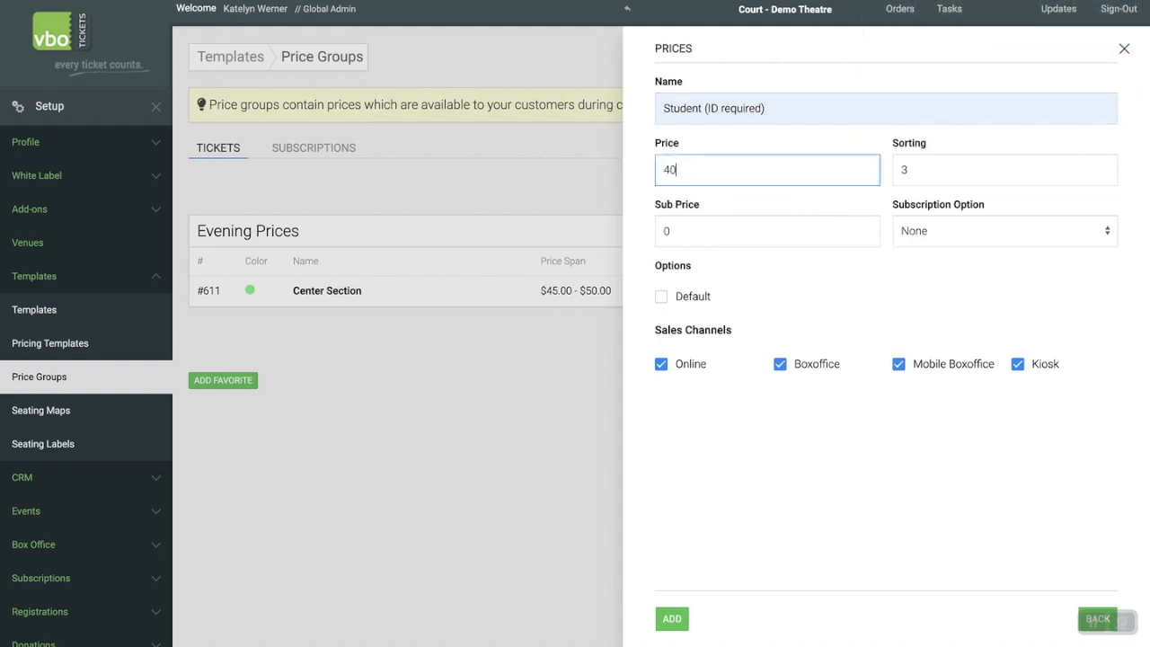
click(874, 293)
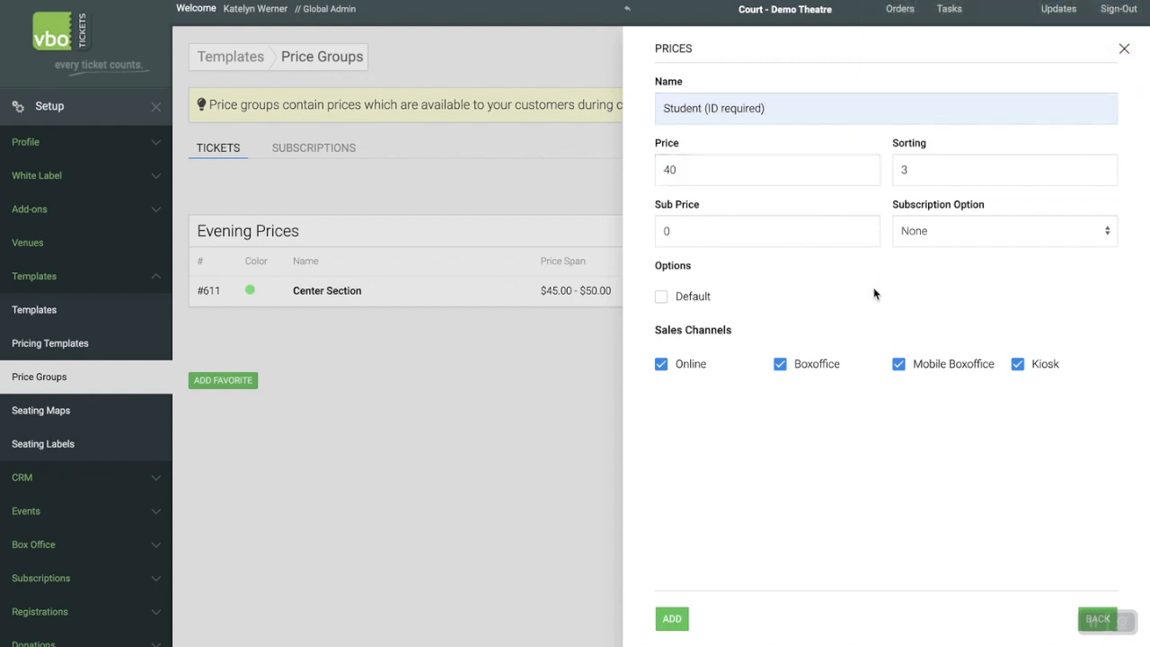
Exclude the student price from the Online and Kiosk sales channels, save it, and close the price list.
click(661, 363)
click(1017, 364)
click(672, 618)
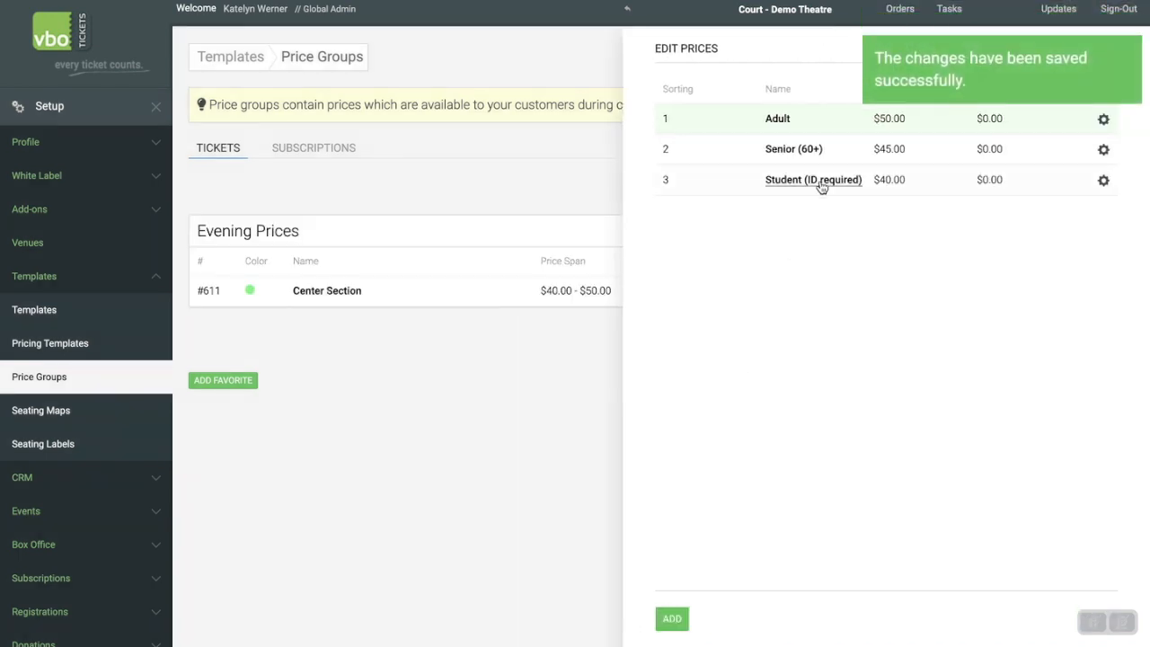
click(1123, 52)
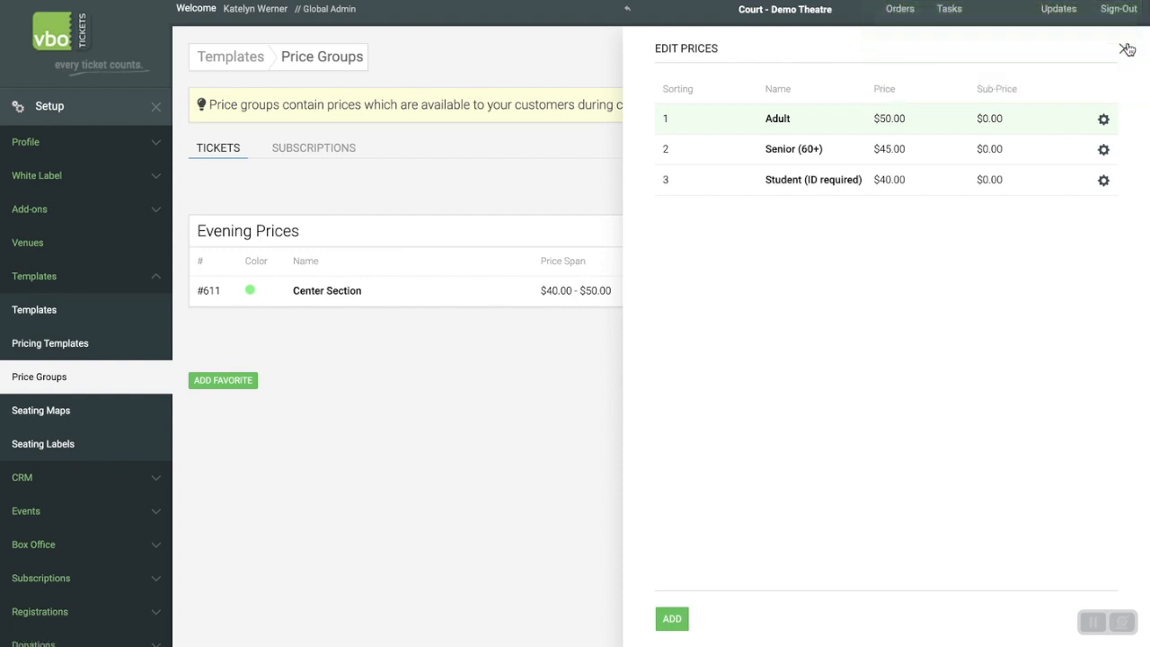
click(1127, 49)
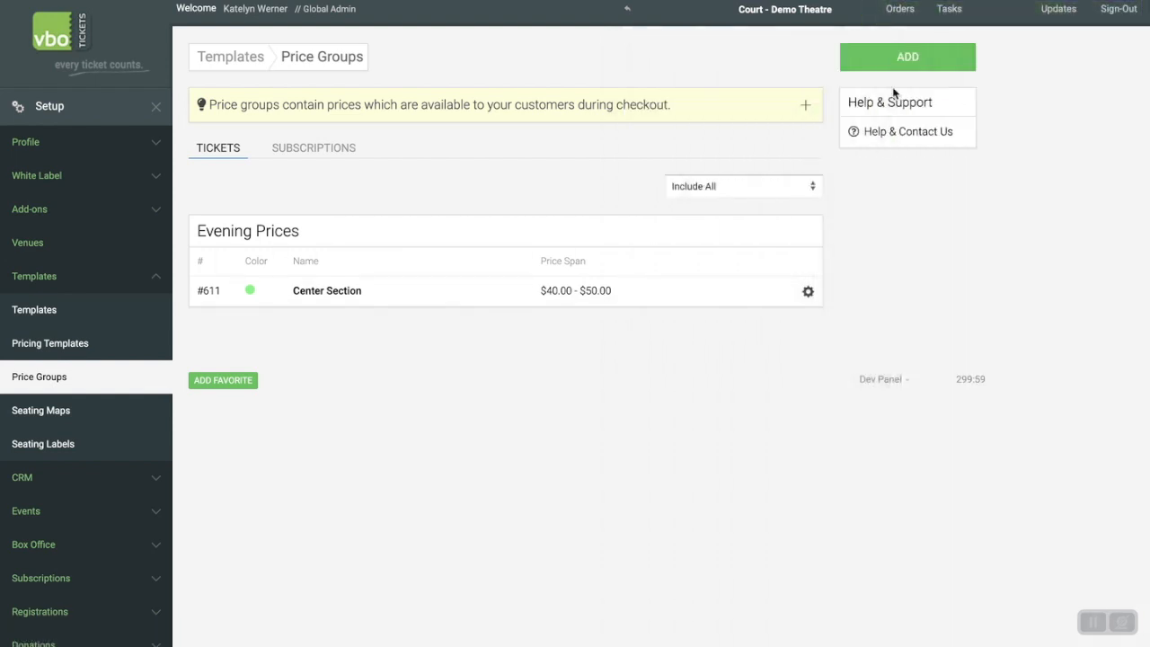
Start a second ticket price group named Side Sections with the red color #F25353.
click(938, 63)
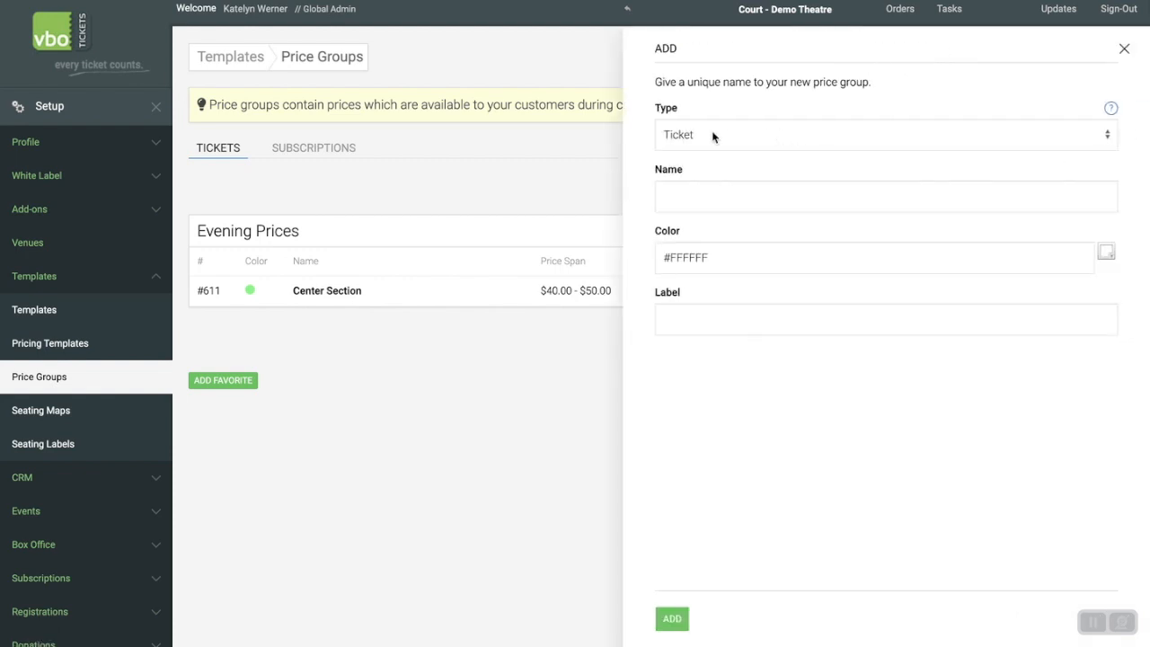
click(701, 199)
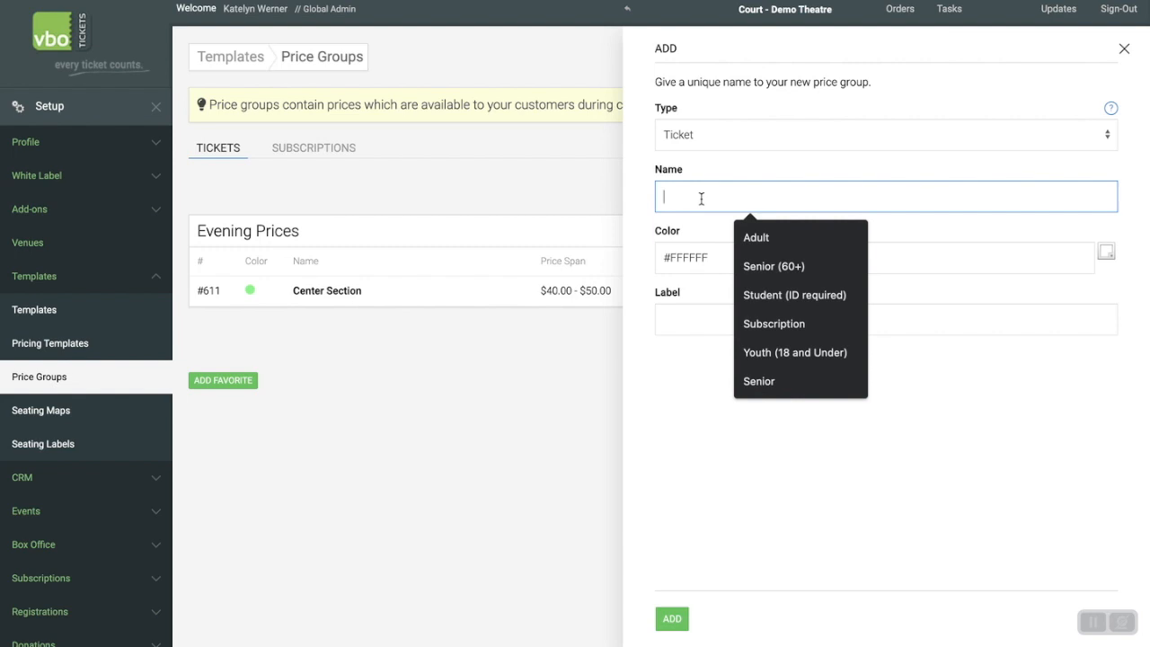
text(Side Sections)
click(795, 238)
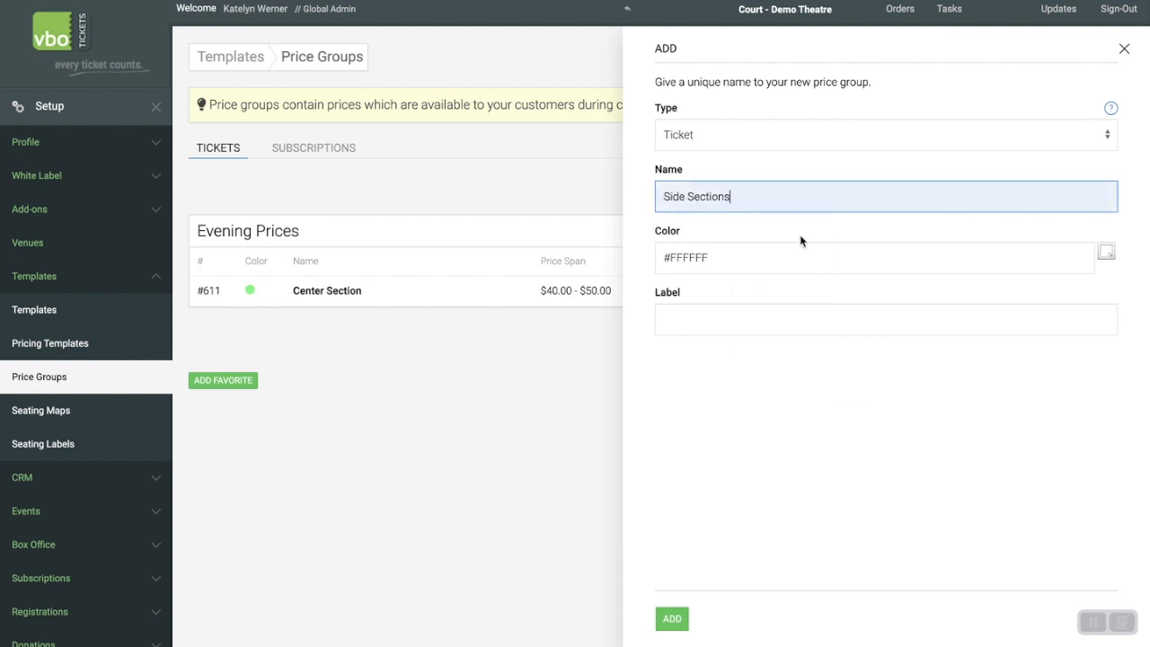
click(1105, 251)
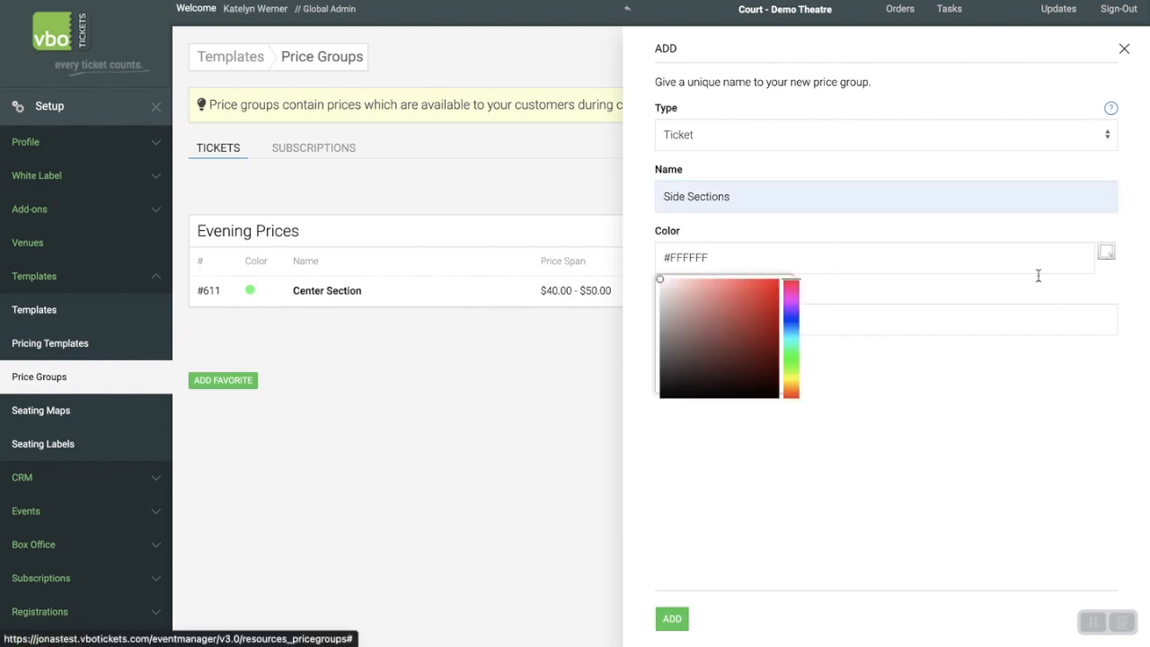
click(738, 285)
Label the Side Sections price group Evening Prices and add it.
click(860, 315)
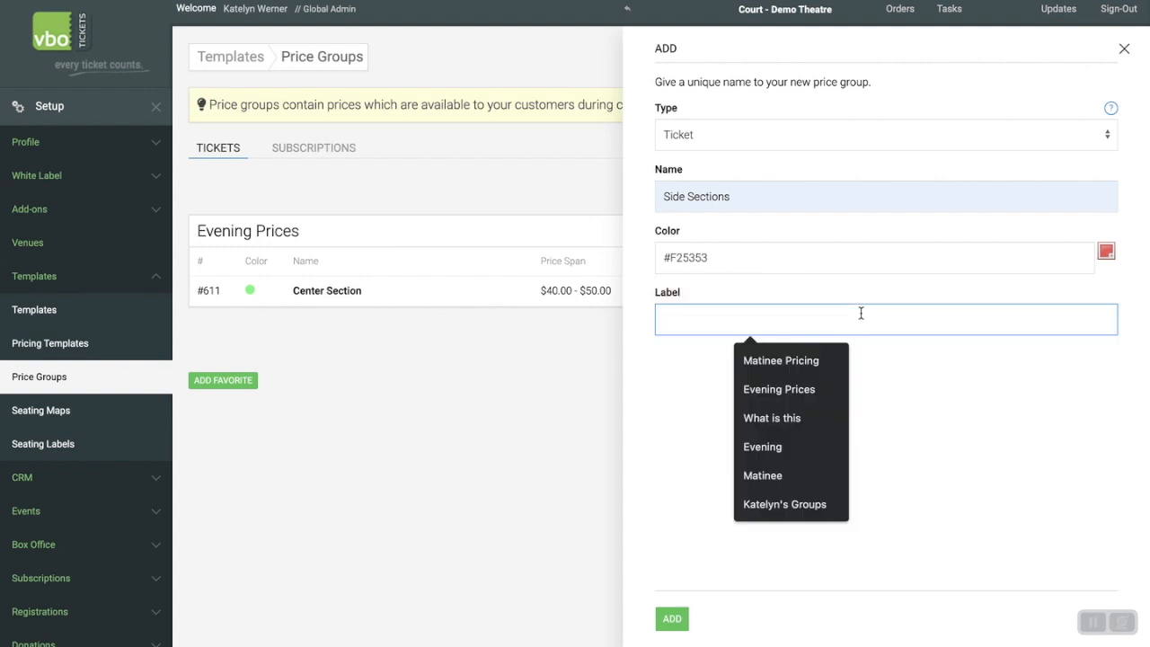
text(Evening Prices)
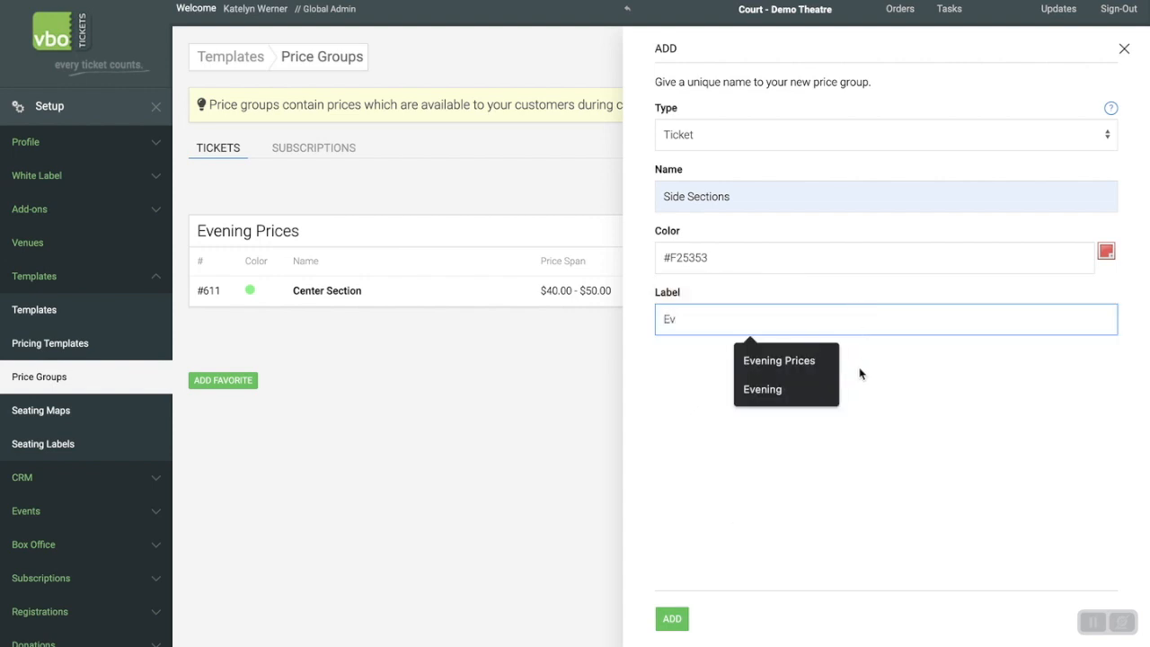
click(778, 362)
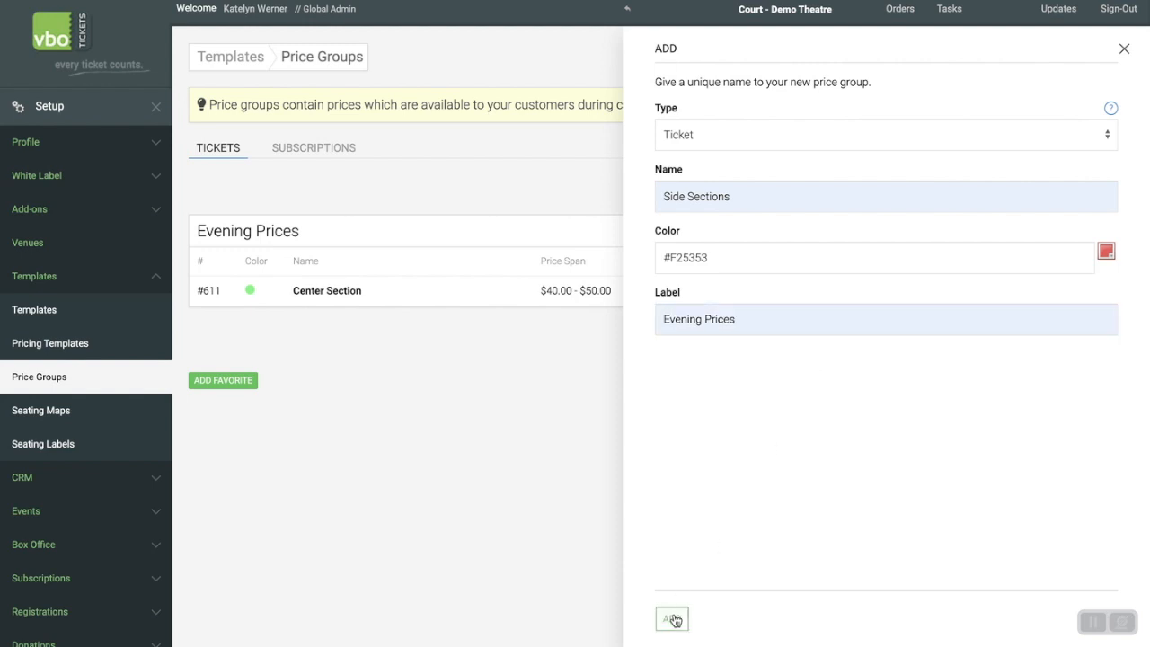
click(672, 618)
Add a default Adult price of 45 to the evening Side Sections group, available in all sales channels.
click(809, 324)
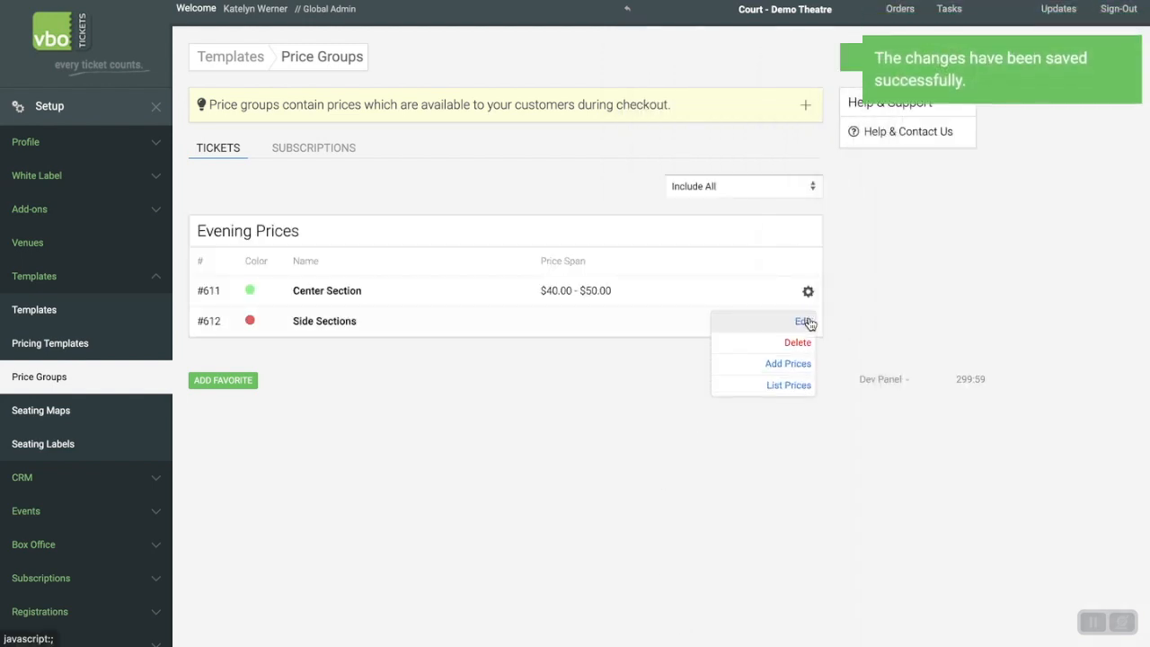
click(788, 368)
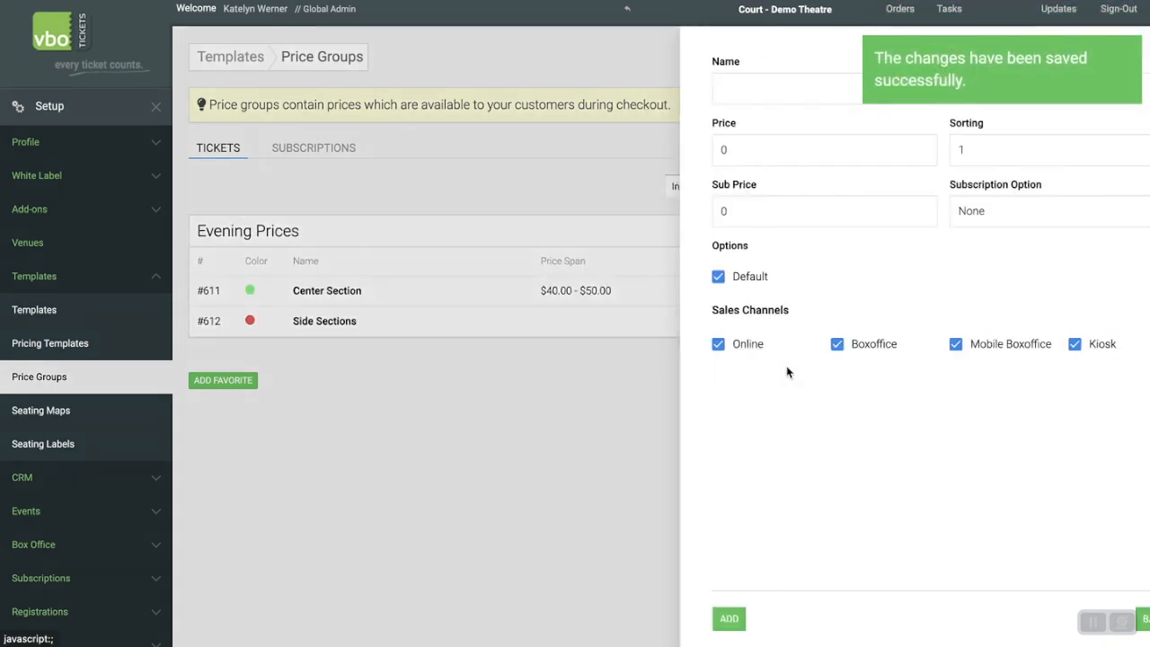
click(795, 87)
click(788, 131)
click(751, 139)
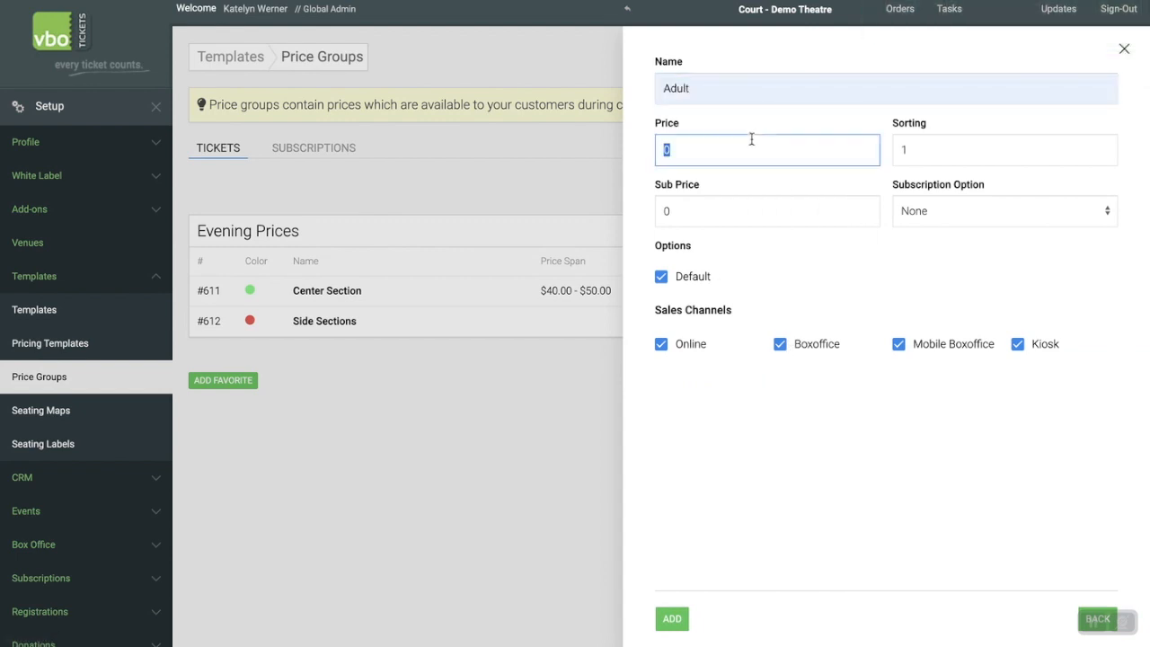
text(454)
key(BackSpace)
click(847, 262)
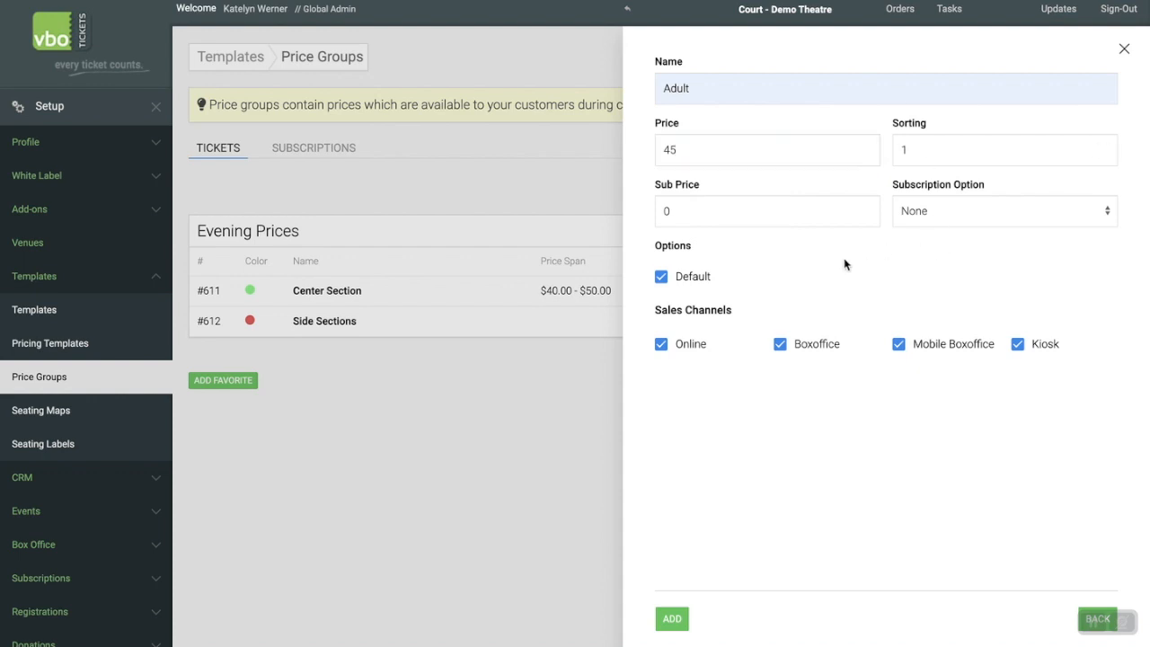
click(676, 619)
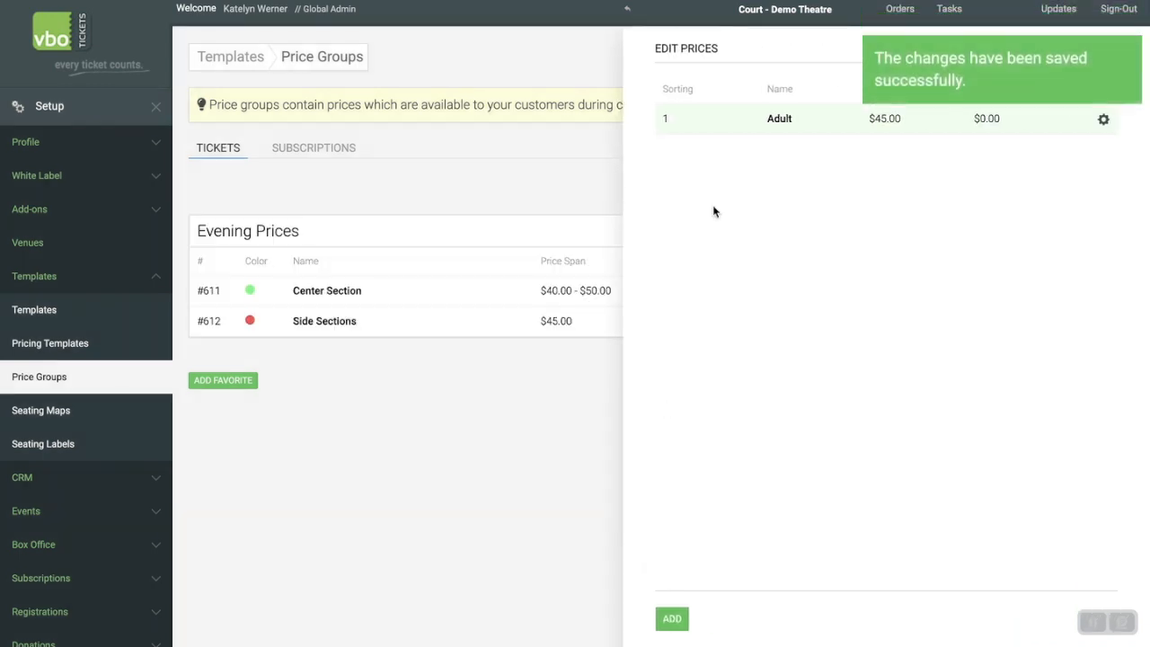
Add a Senior (60+) price of 40 to the evening Side Sections group, available in all sales channels.
click(676, 619)
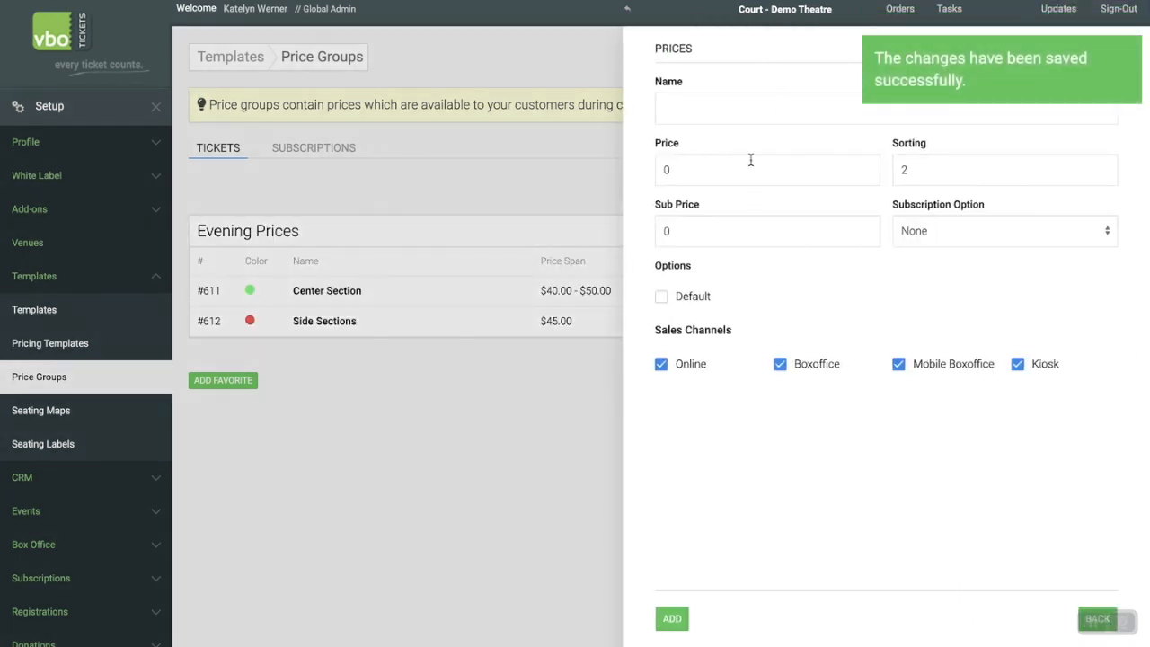
click(768, 109)
click(780, 175)
click(735, 170)
text(40)
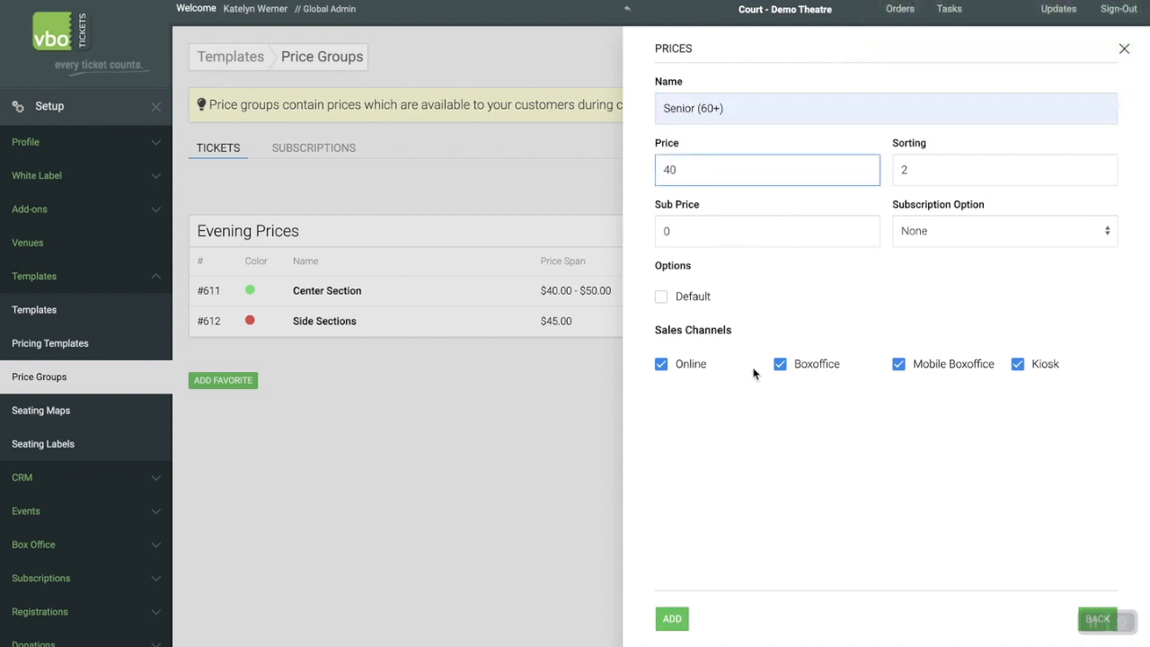
click(673, 619)
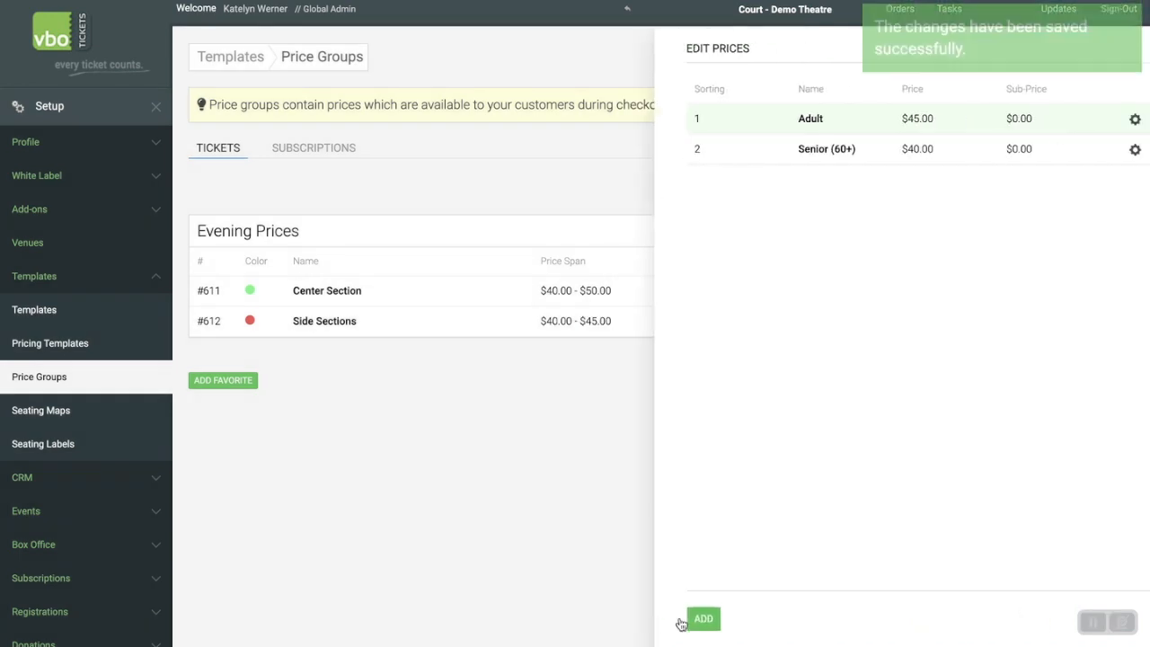
Add a Student (ID required) price of 35 to the evening Side Sections group, excluding Online and Kiosk sales, and close the price list.
click(672, 620)
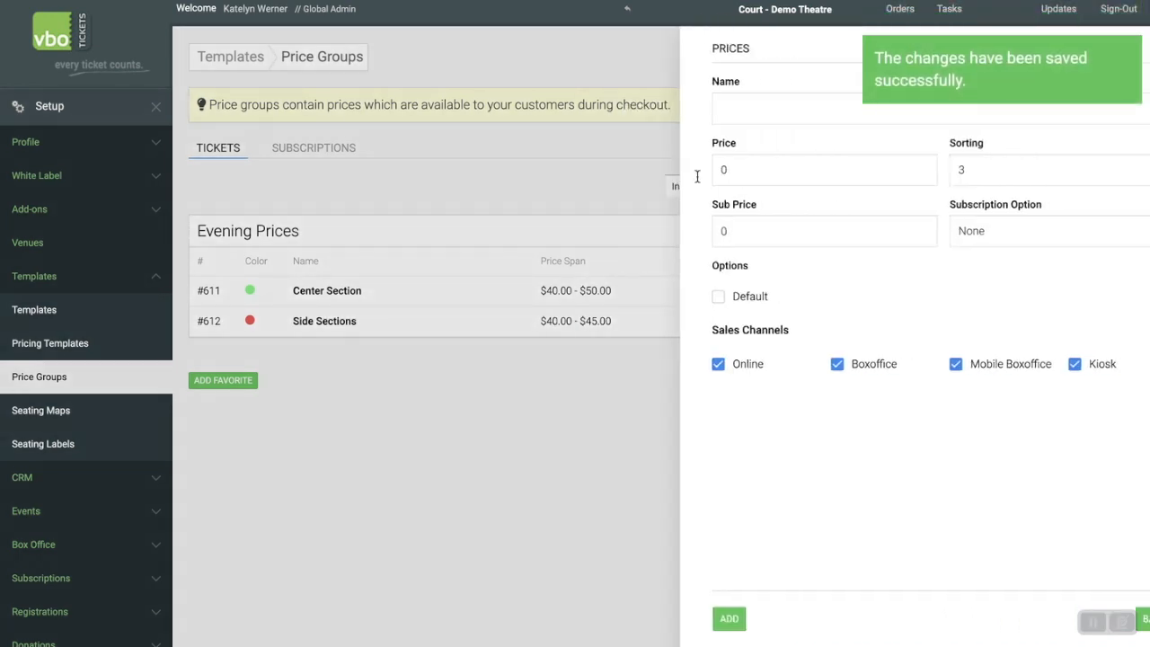
click(719, 99)
click(790, 208)
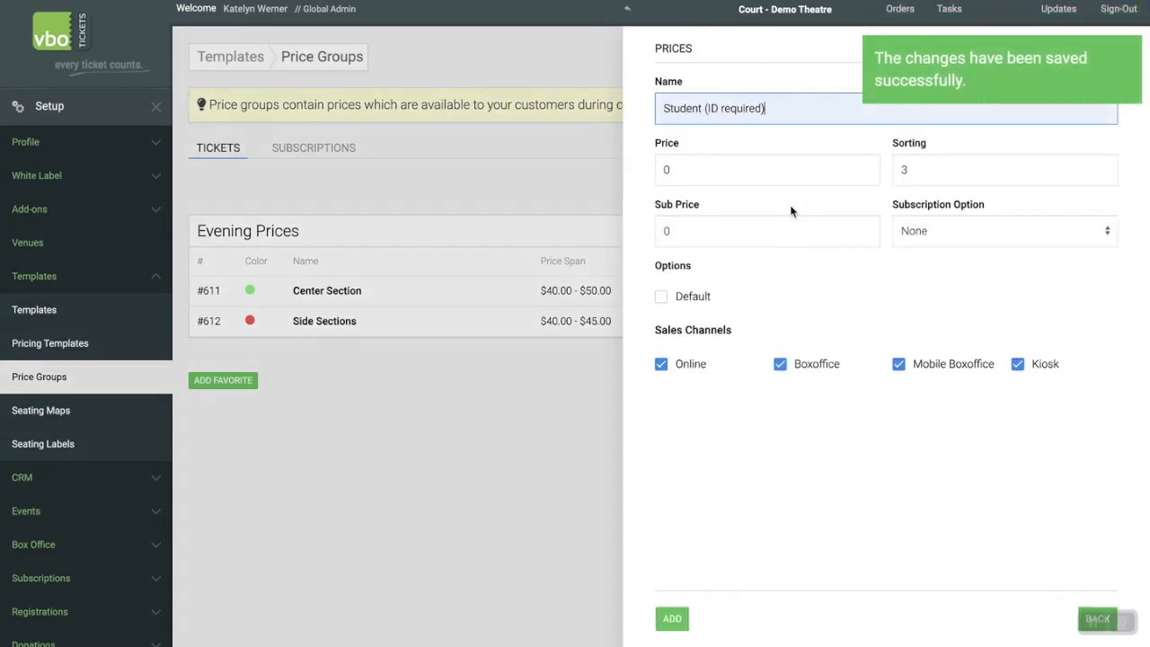
click(738, 162)
text(35)
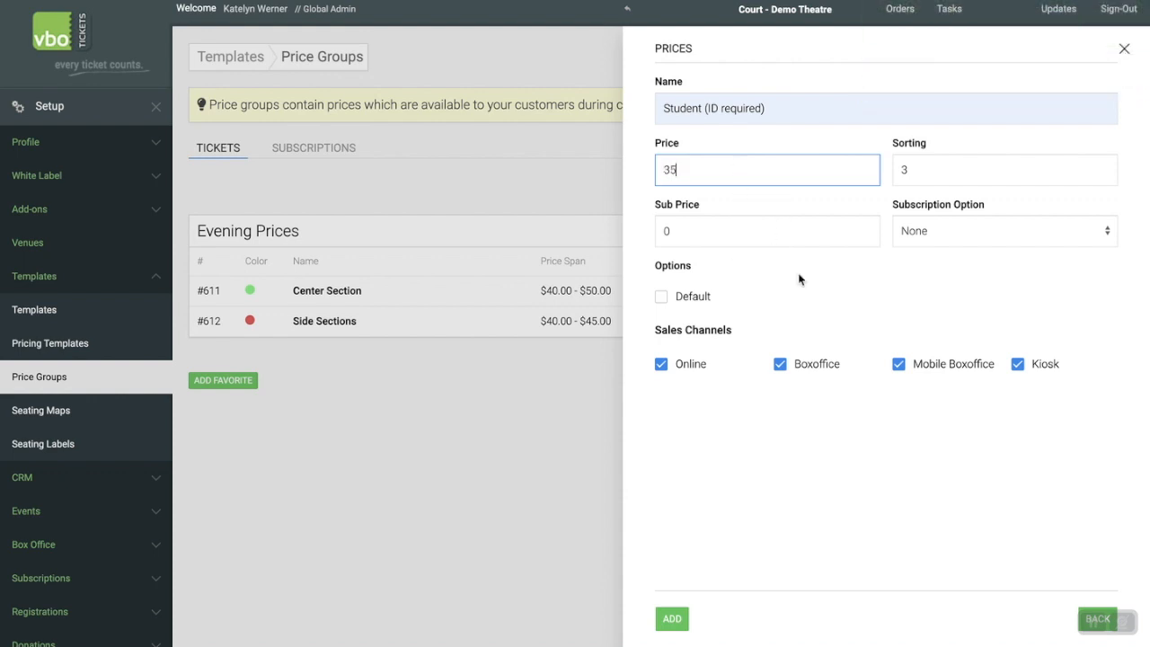
click(823, 307)
click(662, 365)
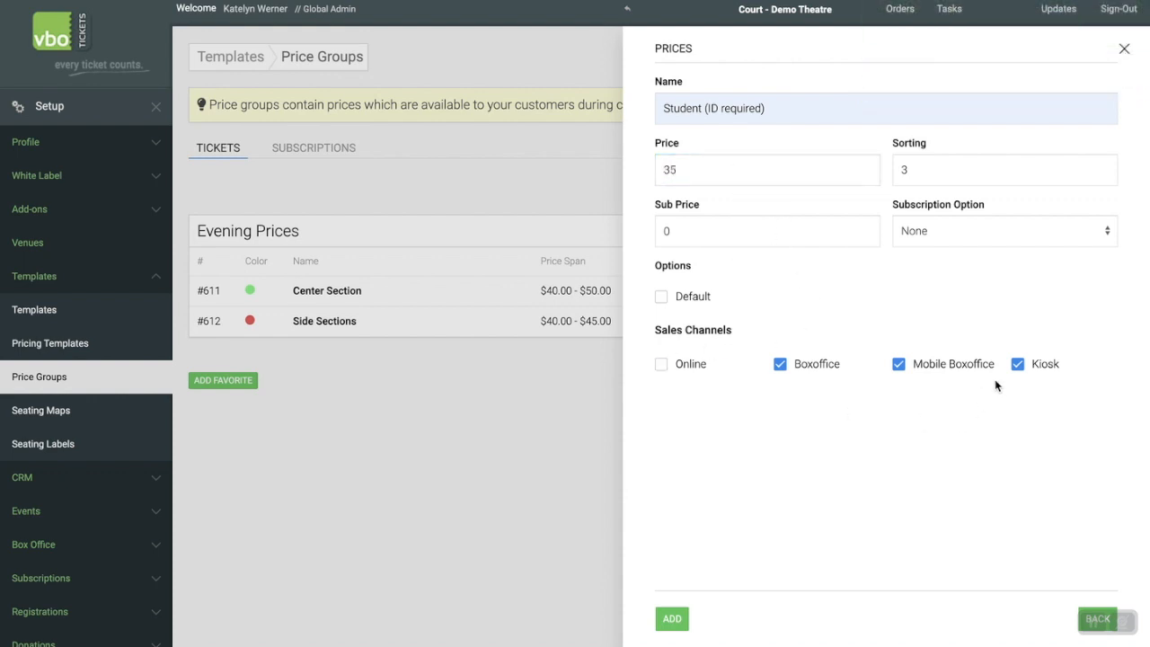
click(1018, 364)
click(672, 618)
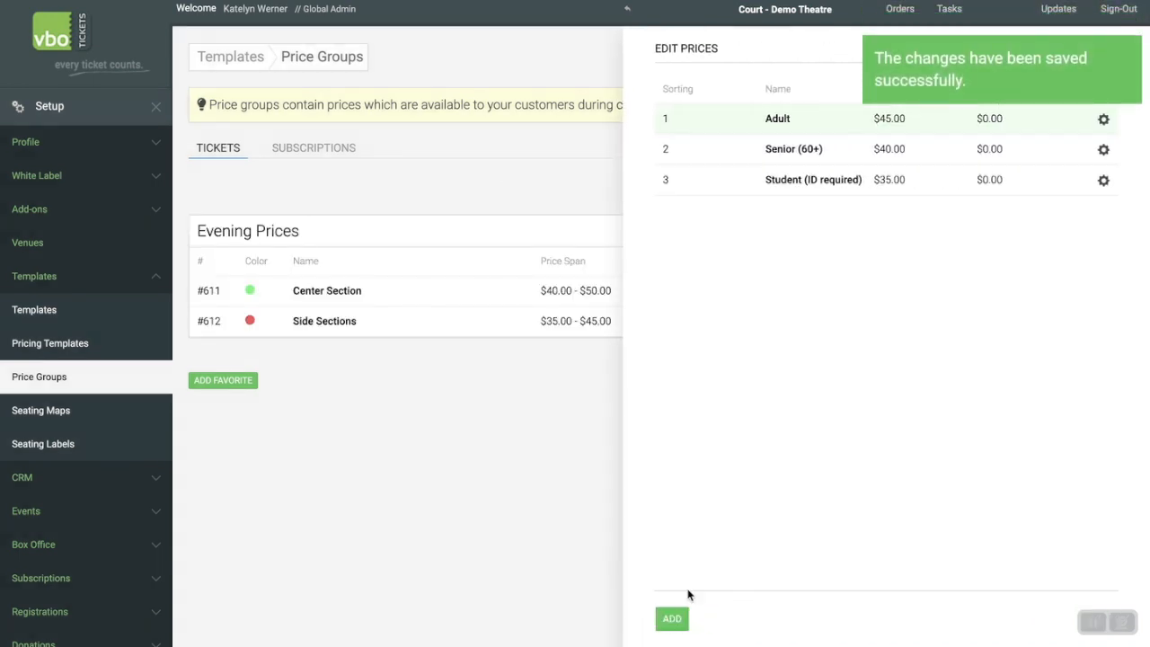
click(1122, 50)
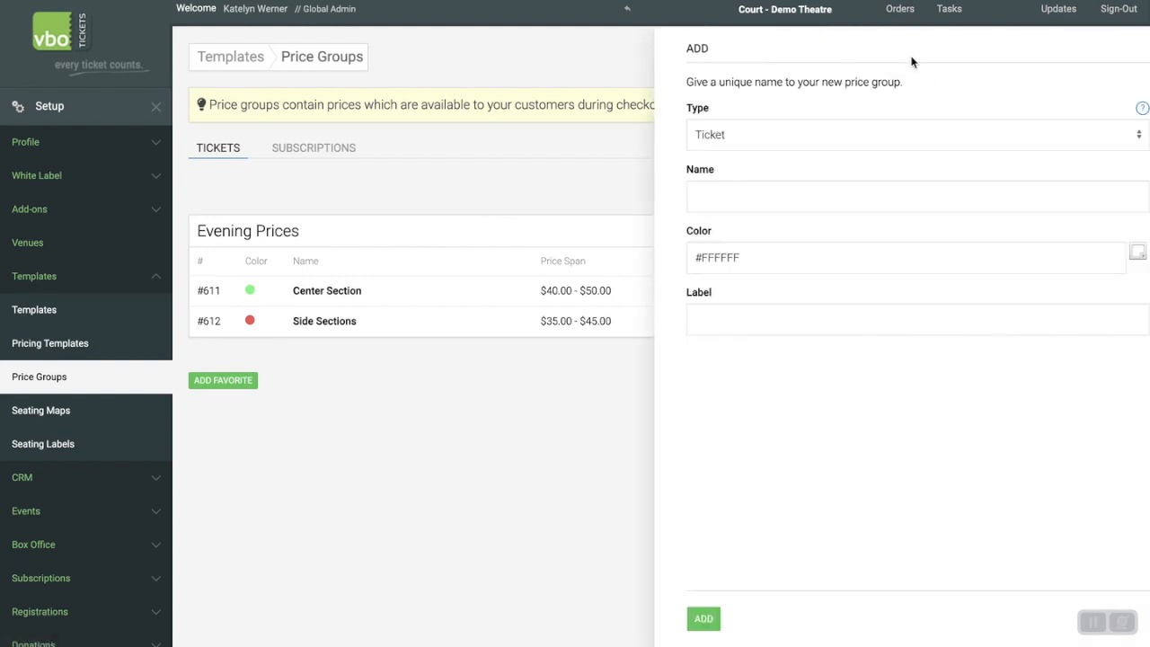
Start another ticket price group named Center Section with the blue color #50C4FA.
click(913, 63)
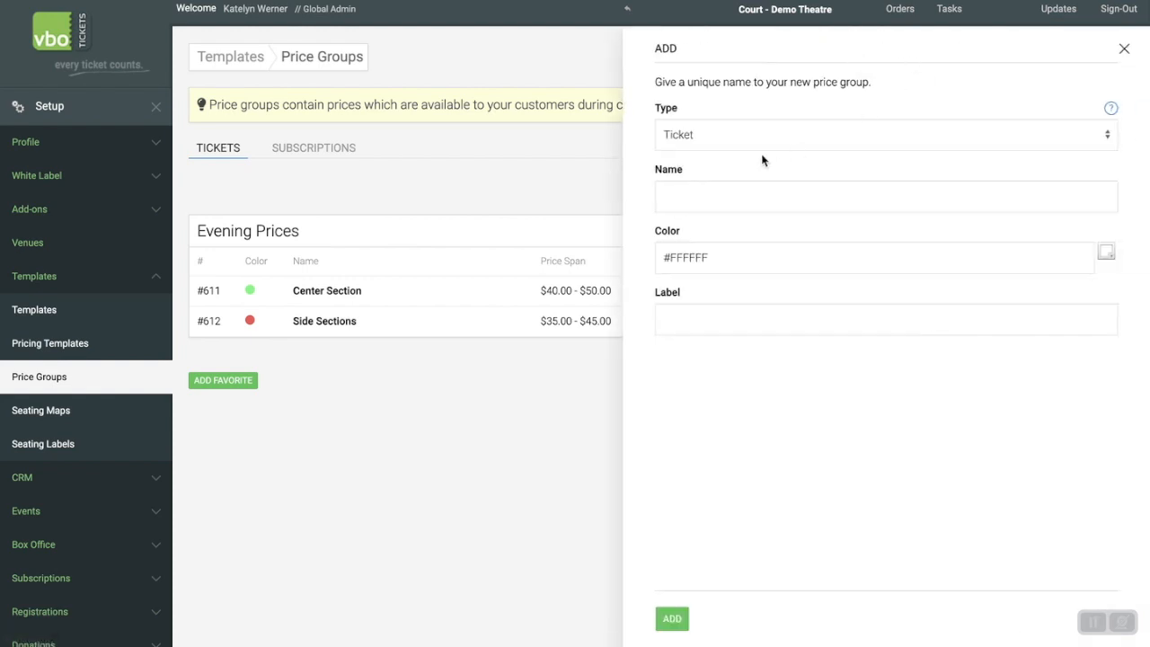
click(731, 191)
text(Cen te)
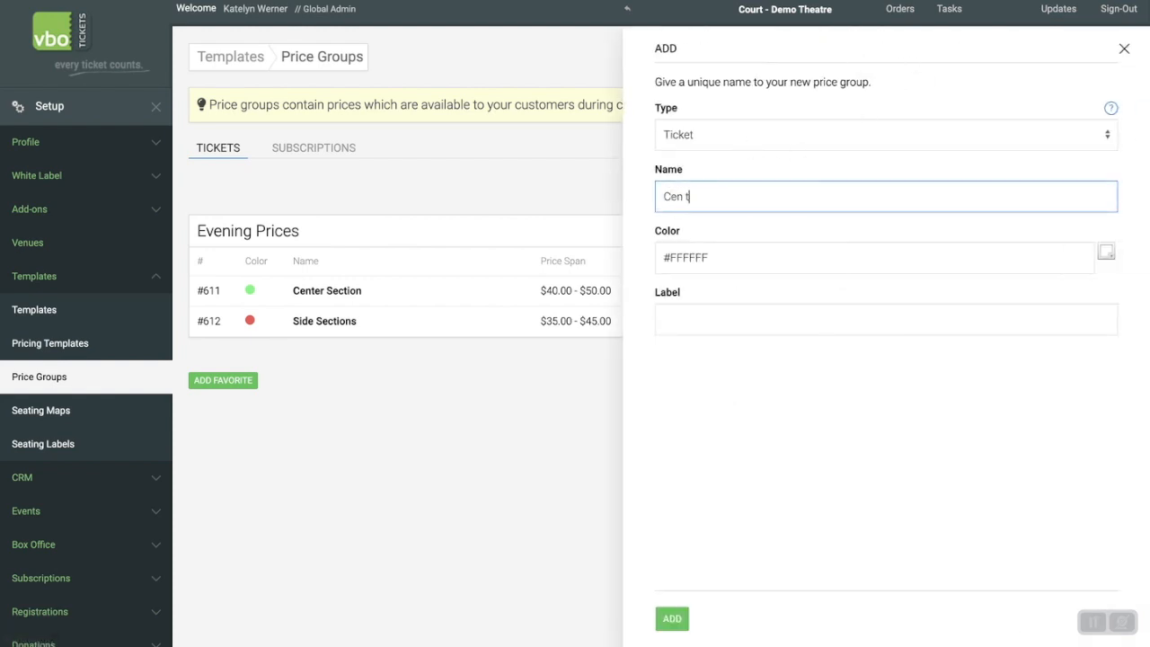
key(BackSpace)
key(BackSpace)
key(BackSpace)
click(766, 238)
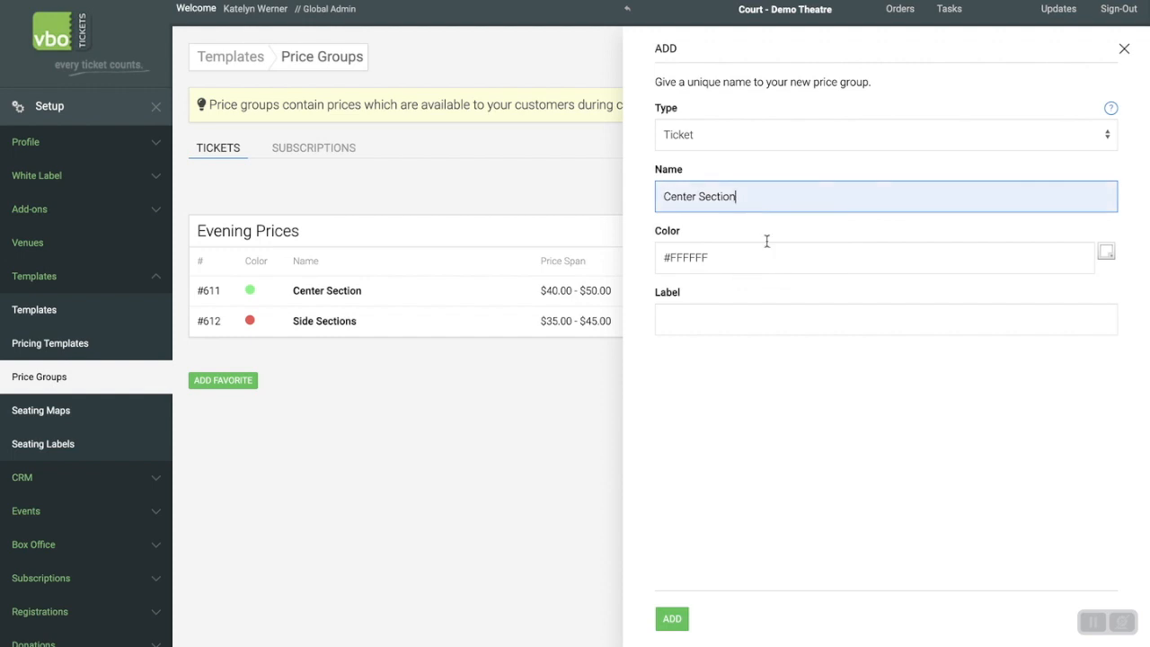
click(1105, 252)
click(790, 366)
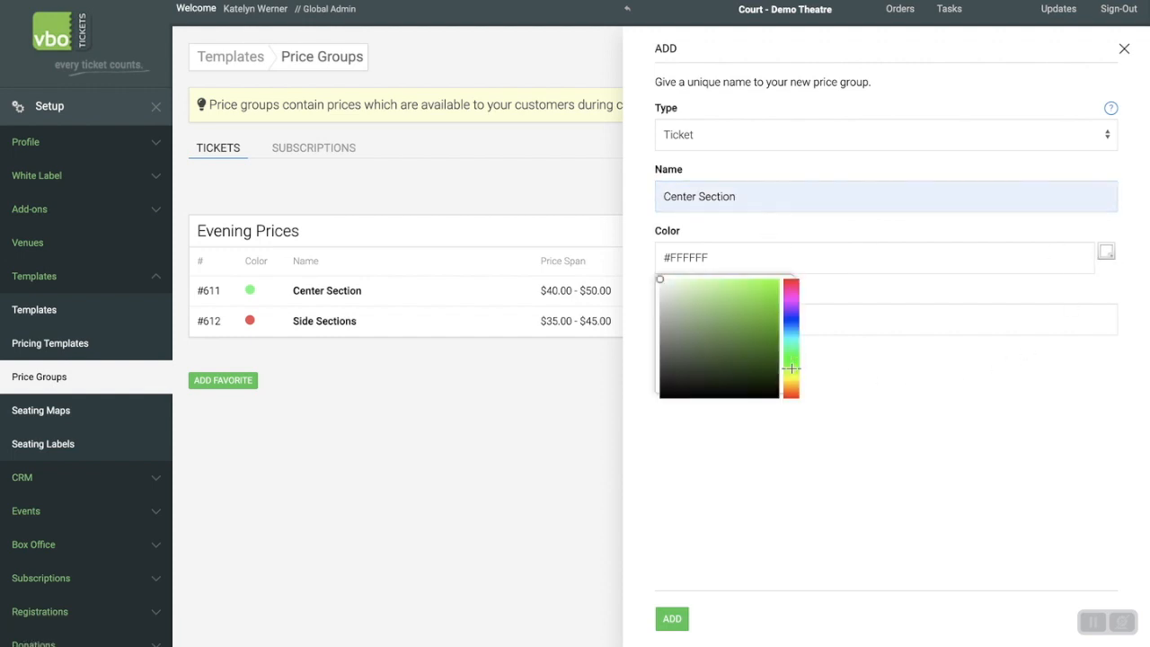
click(791, 330)
click(740, 281)
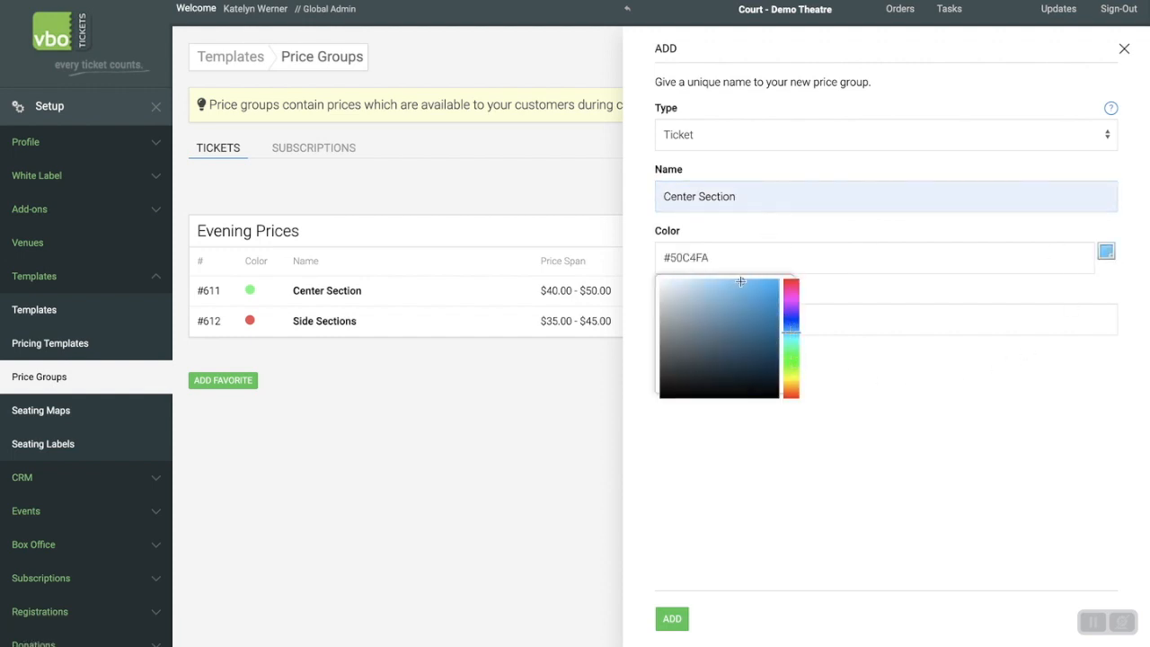
Label the new blue Center Section group Matinee Pricing and add it.
click(881, 317)
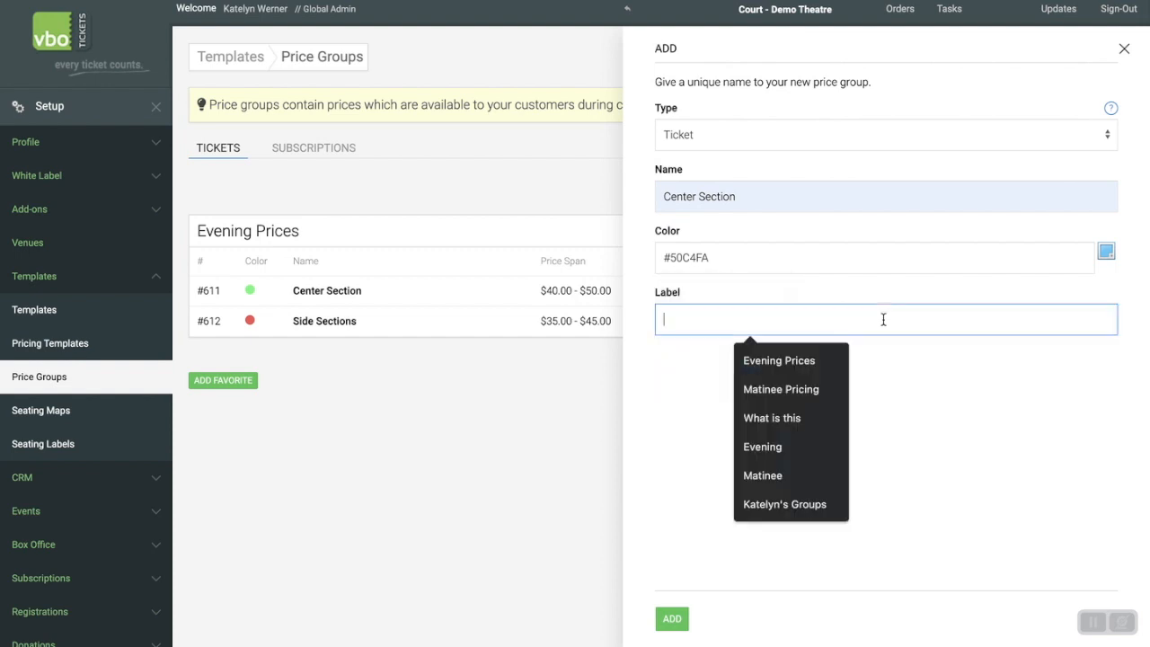
text(C)
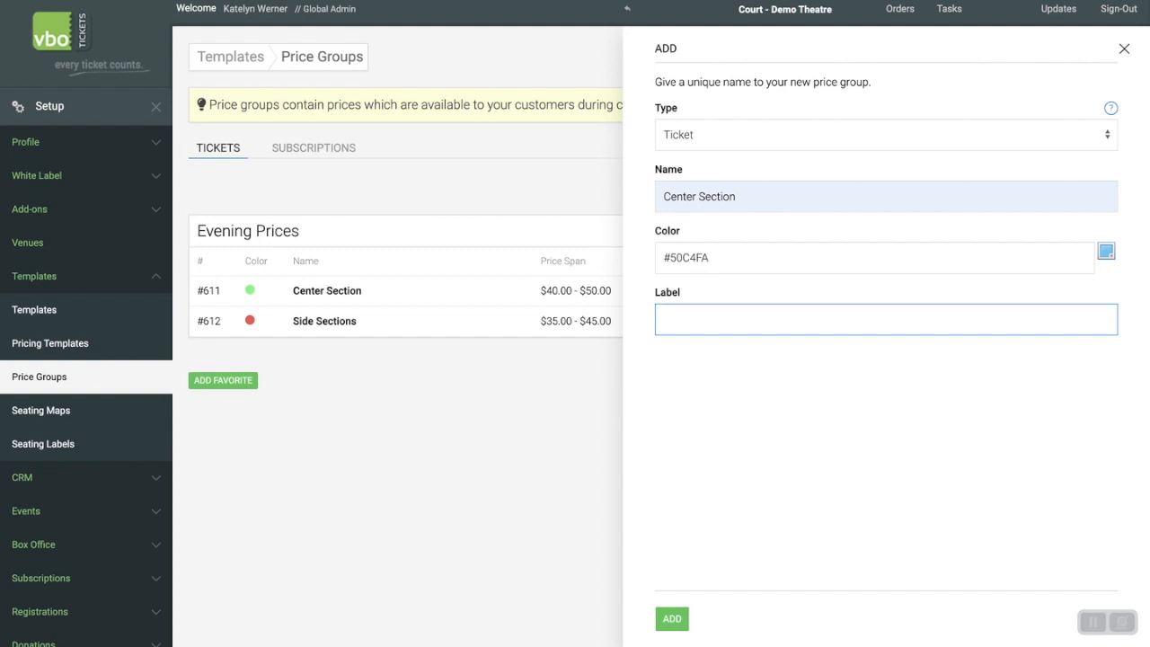
text(Mati)
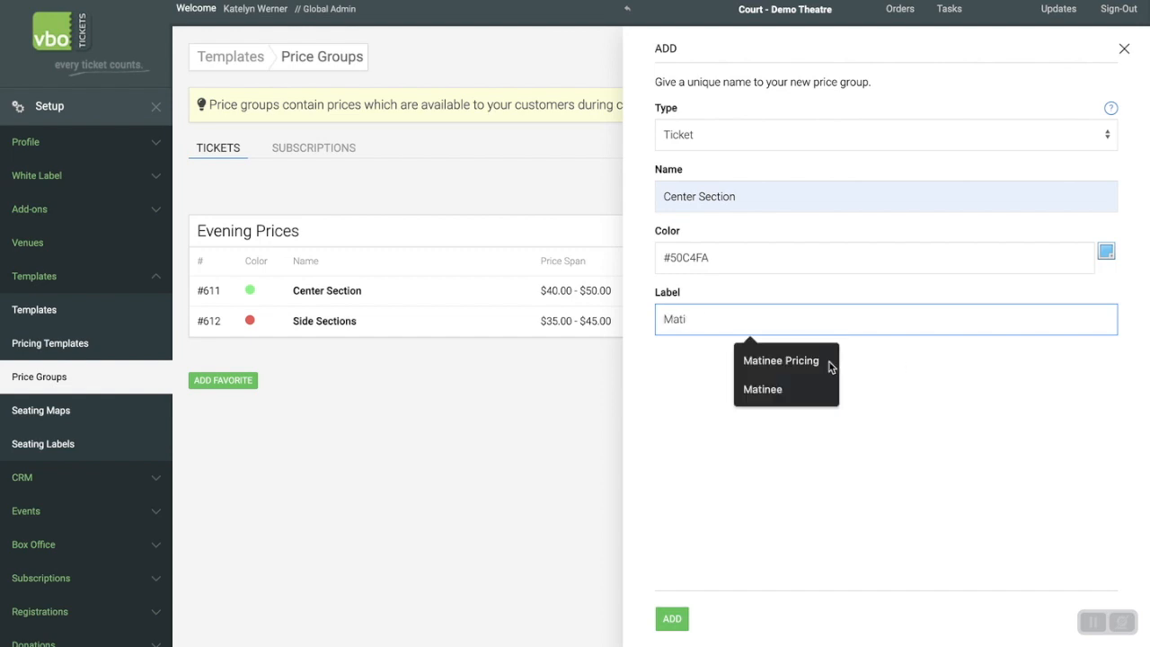
click(762, 362)
click(768, 424)
click(684, 621)
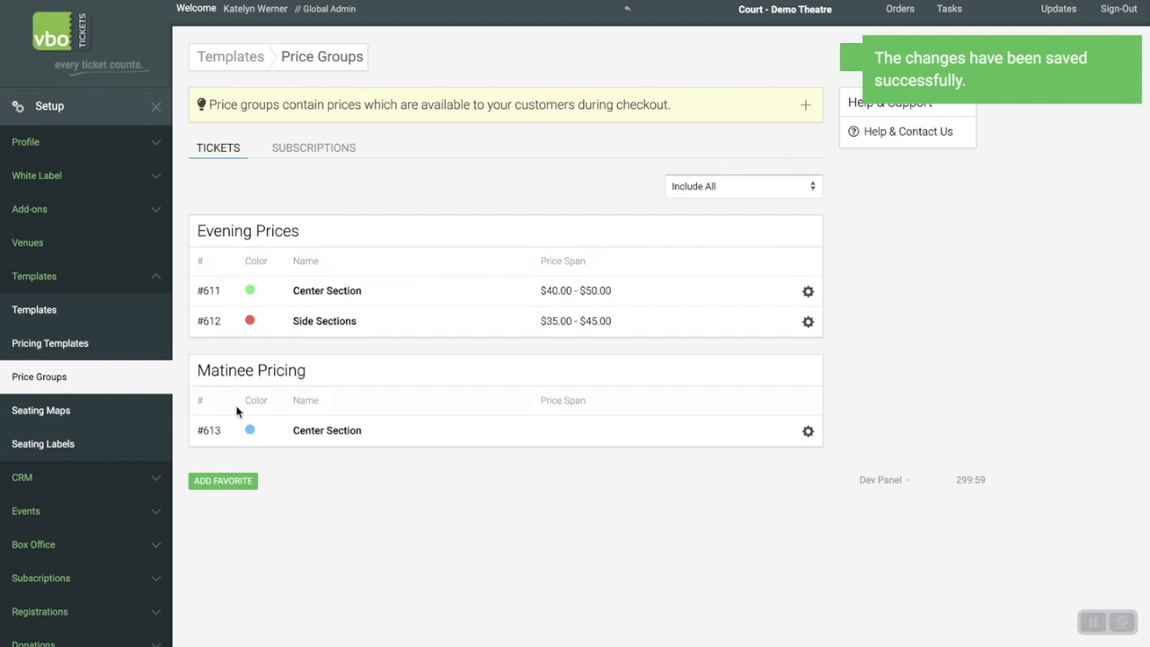
Start a new price named Adult in the Center Section group under Matinee Pricing.
scroll(364, 495, up, 2)
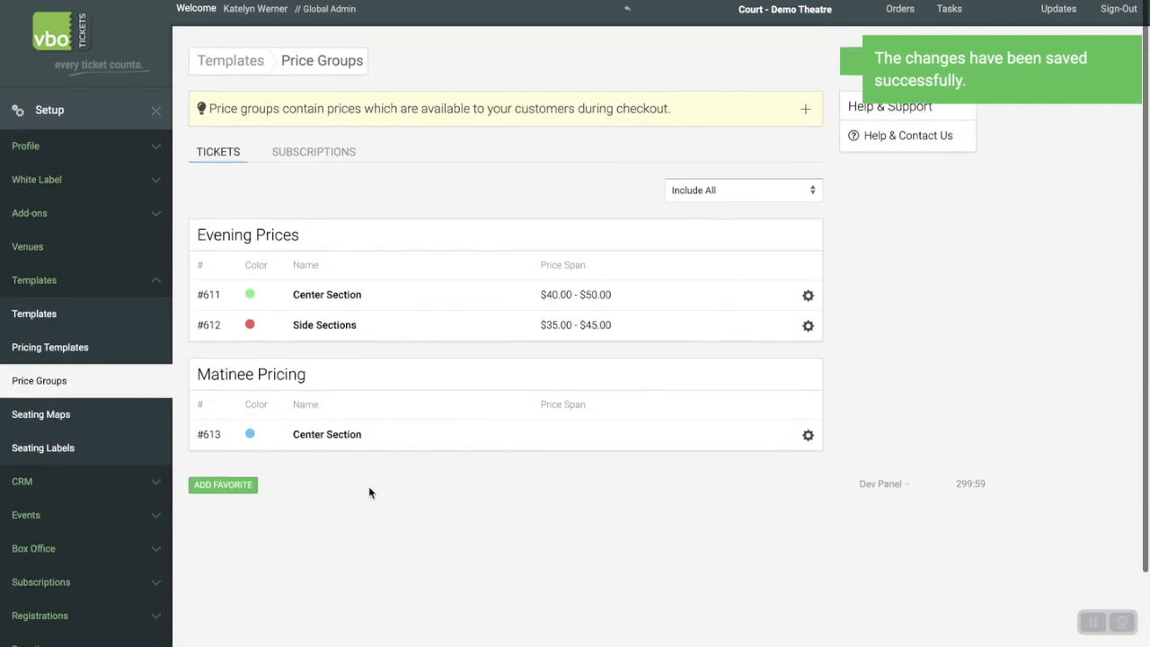
click(807, 433)
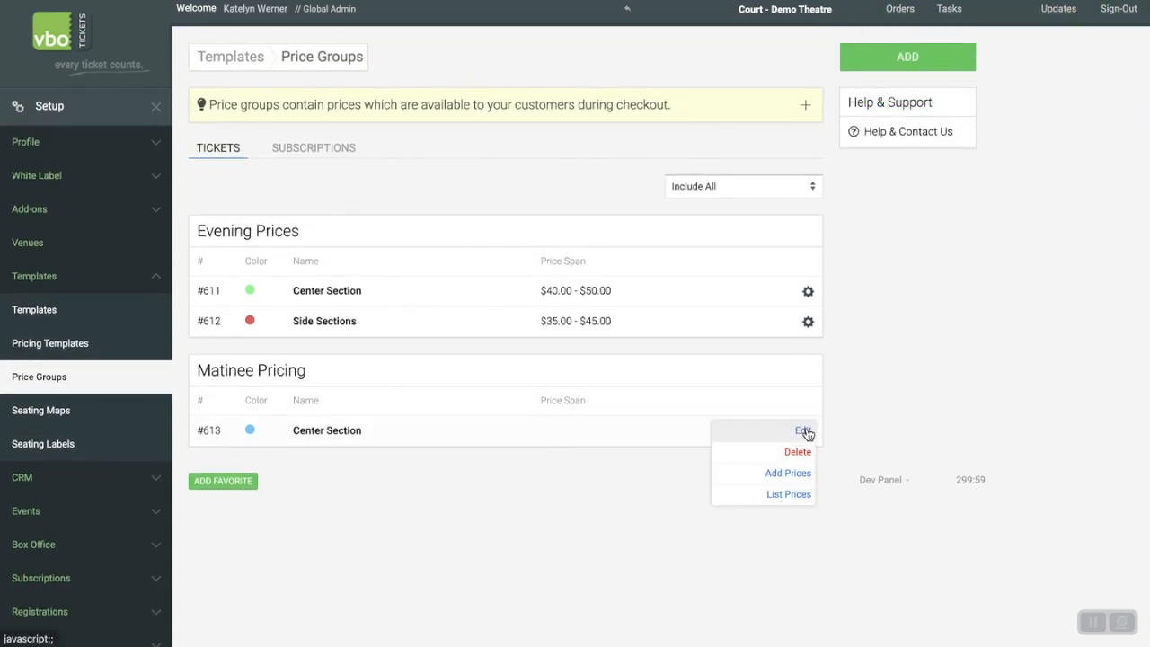
click(781, 485)
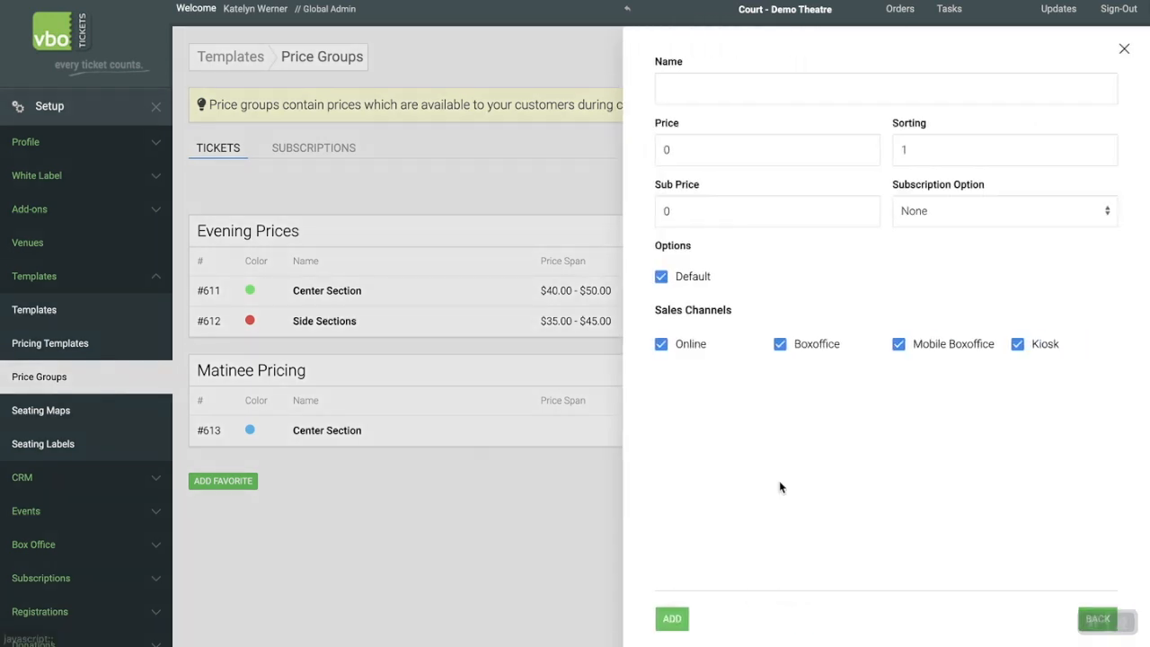
click(680, 85)
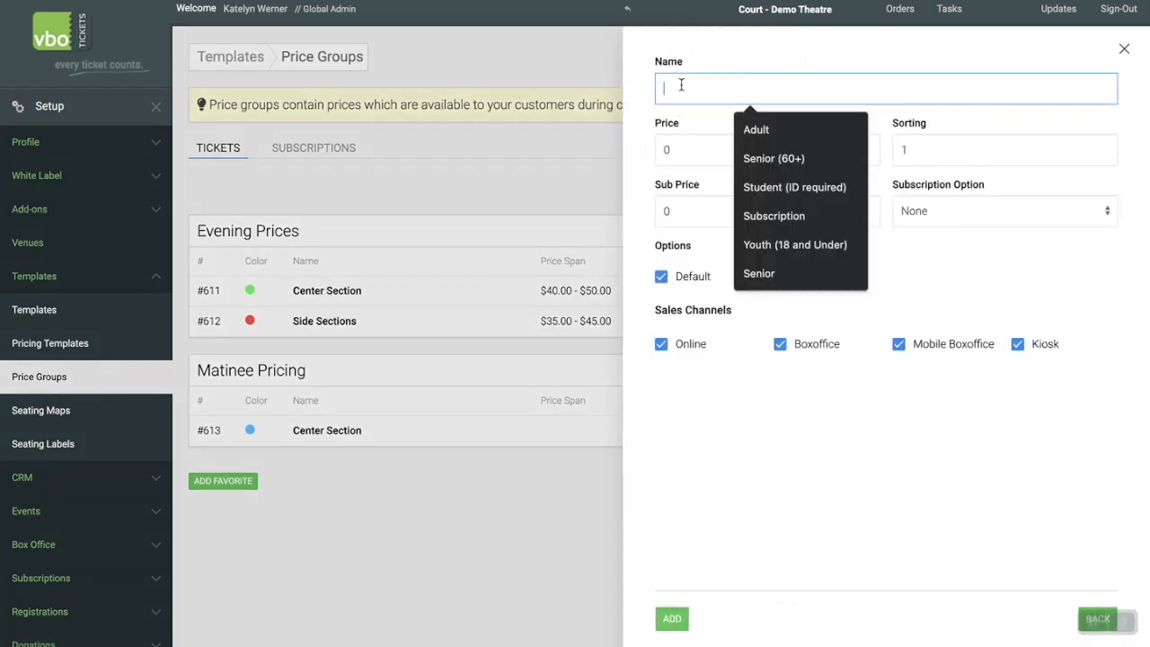
click(757, 129)
click(708, 149)
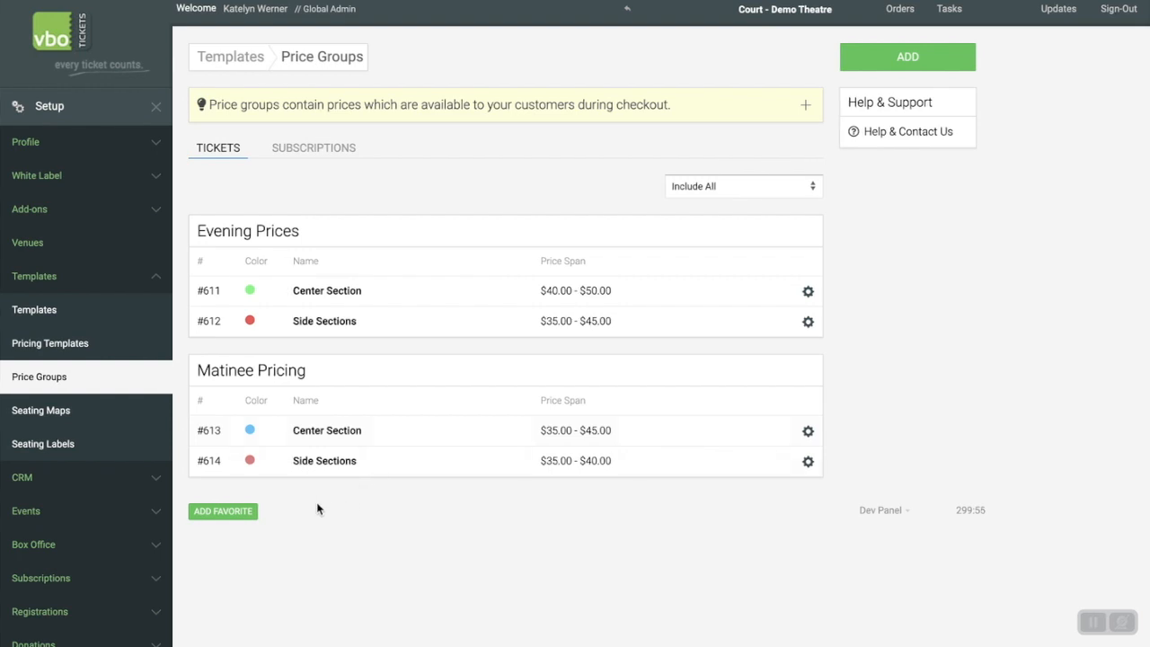
Expand the Side Sections prices under Matinee Pricing, review the Student (ID required) price's settings, and close them without saving.
click(449, 469)
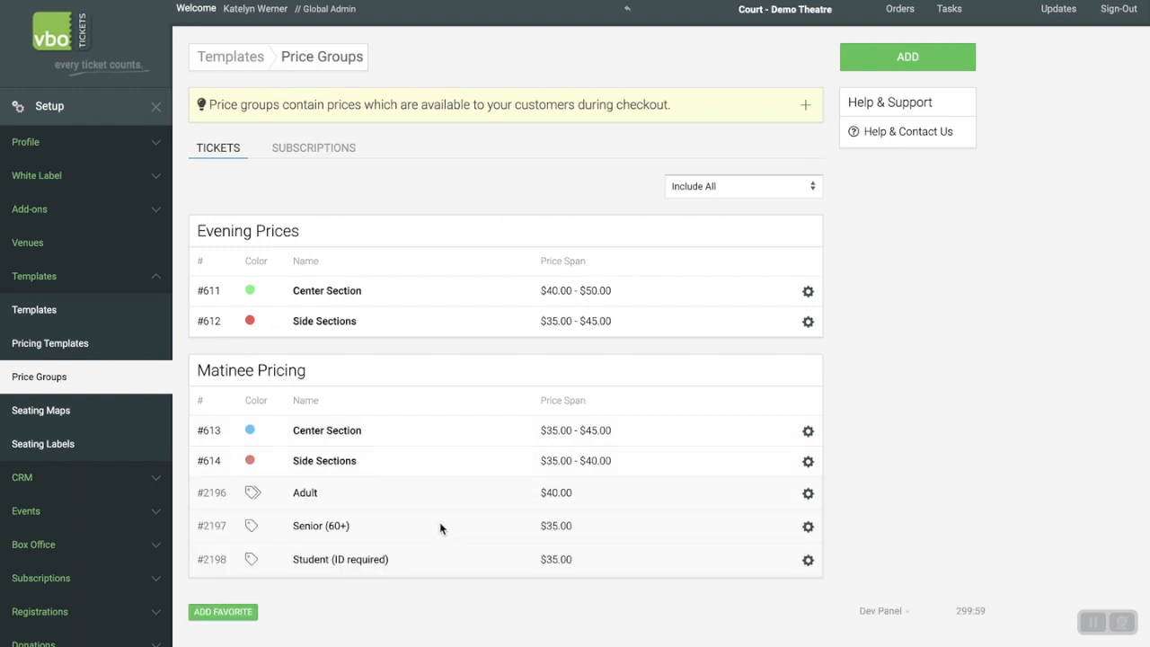
scroll(392, 532, down, 1)
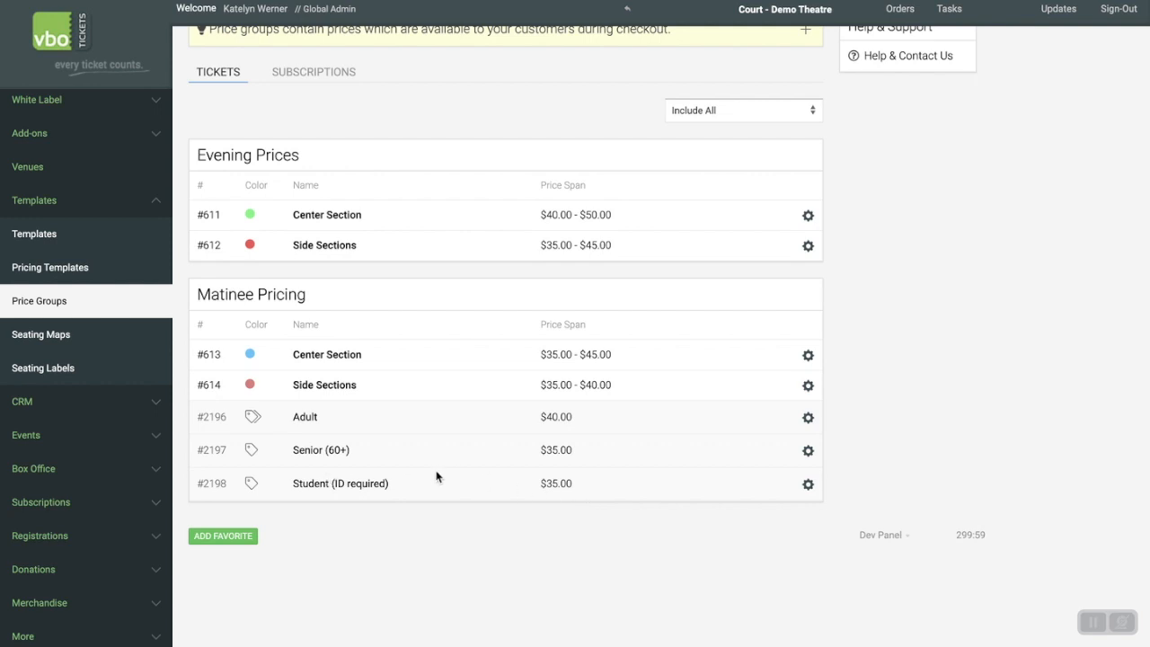
click(357, 484)
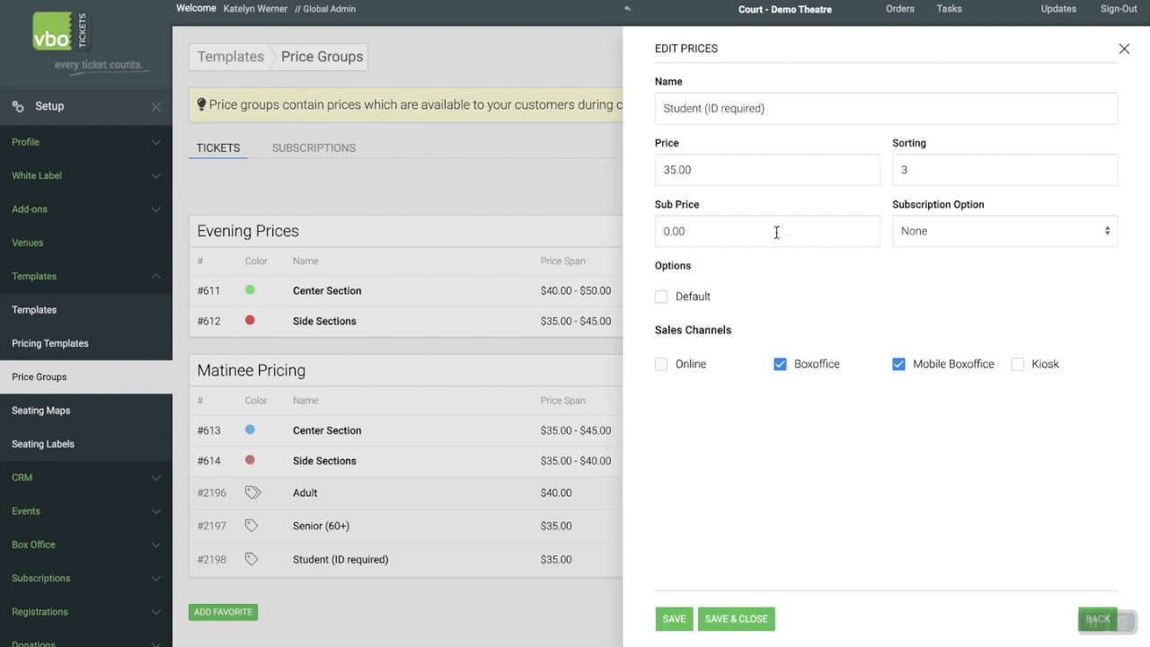
click(1123, 49)
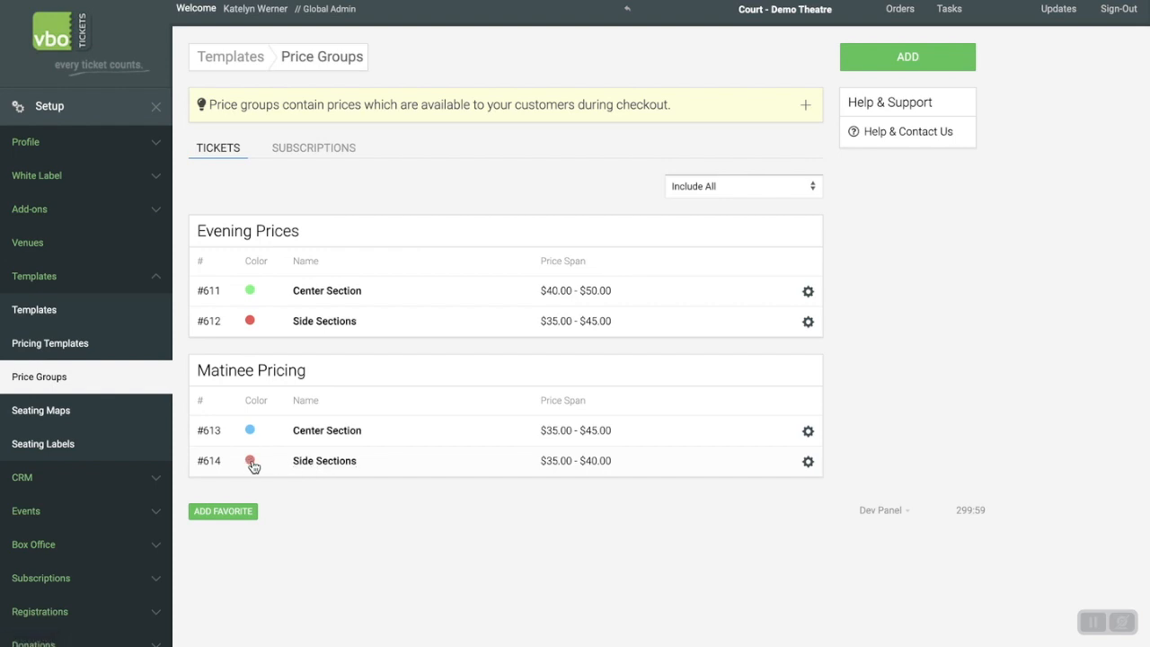
Under Matinee Pricing, review the Side Sections group's settings and the Center Section group's price list, closing both without changes.
click(323, 463)
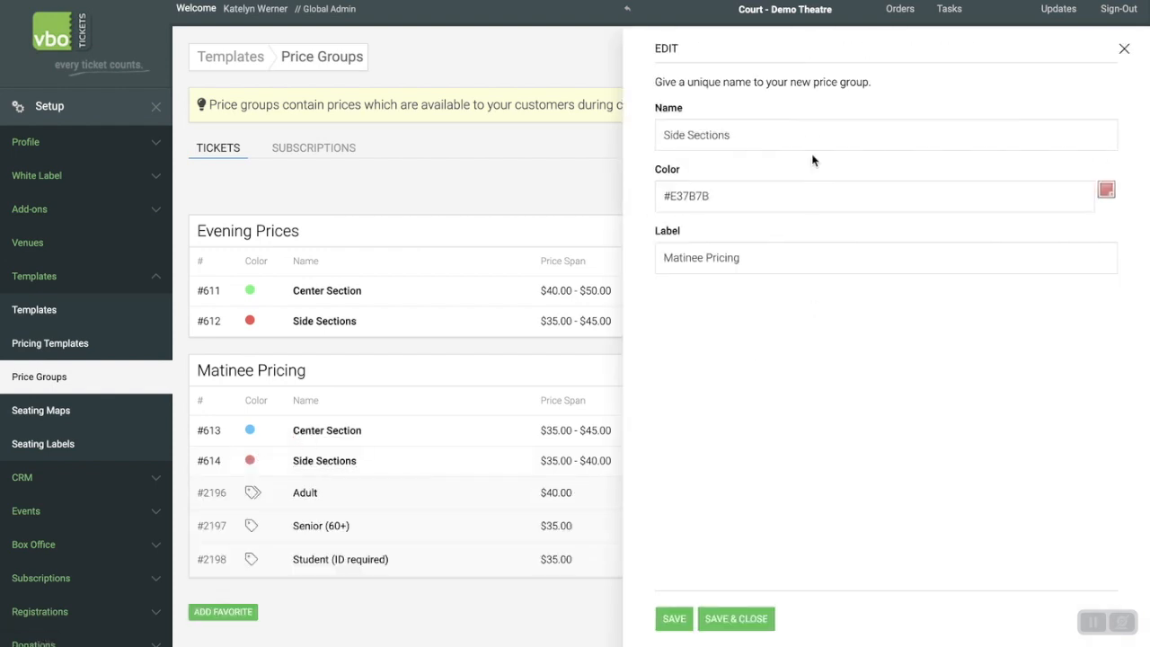
click(1123, 48)
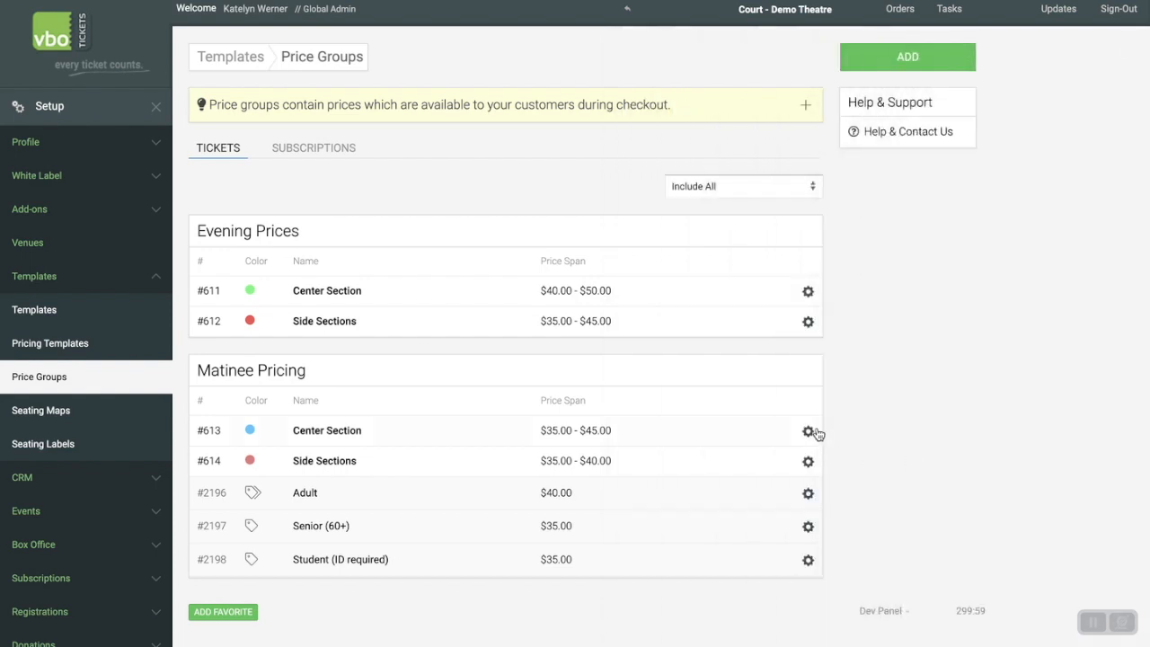
mouse_move(809, 433)
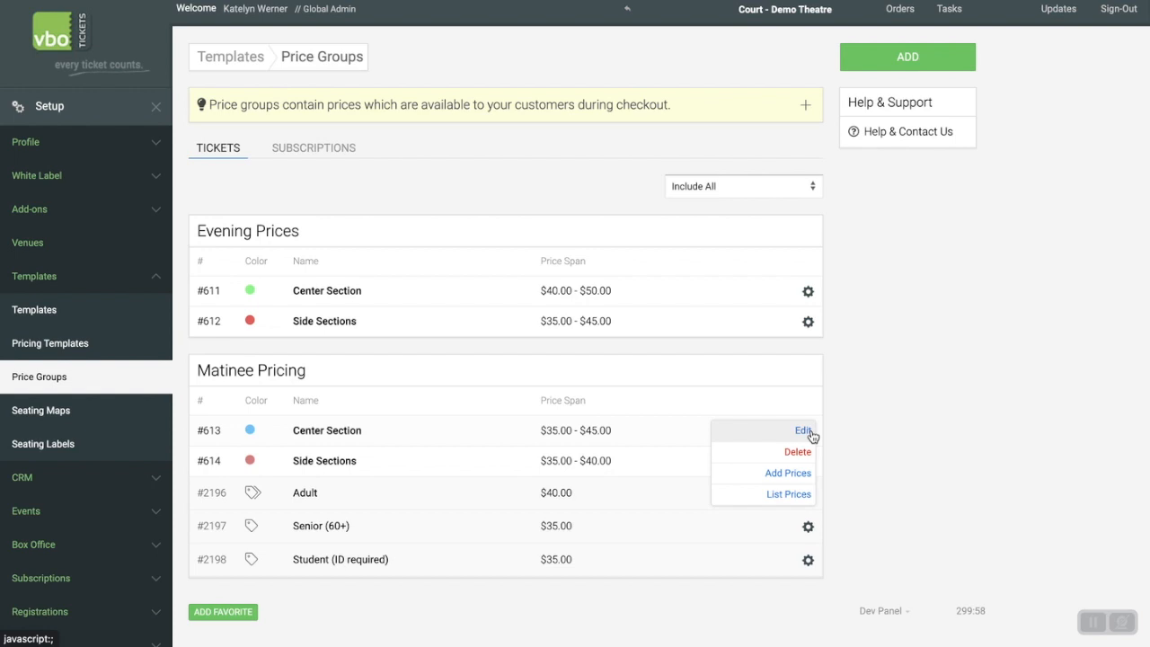
click(778, 495)
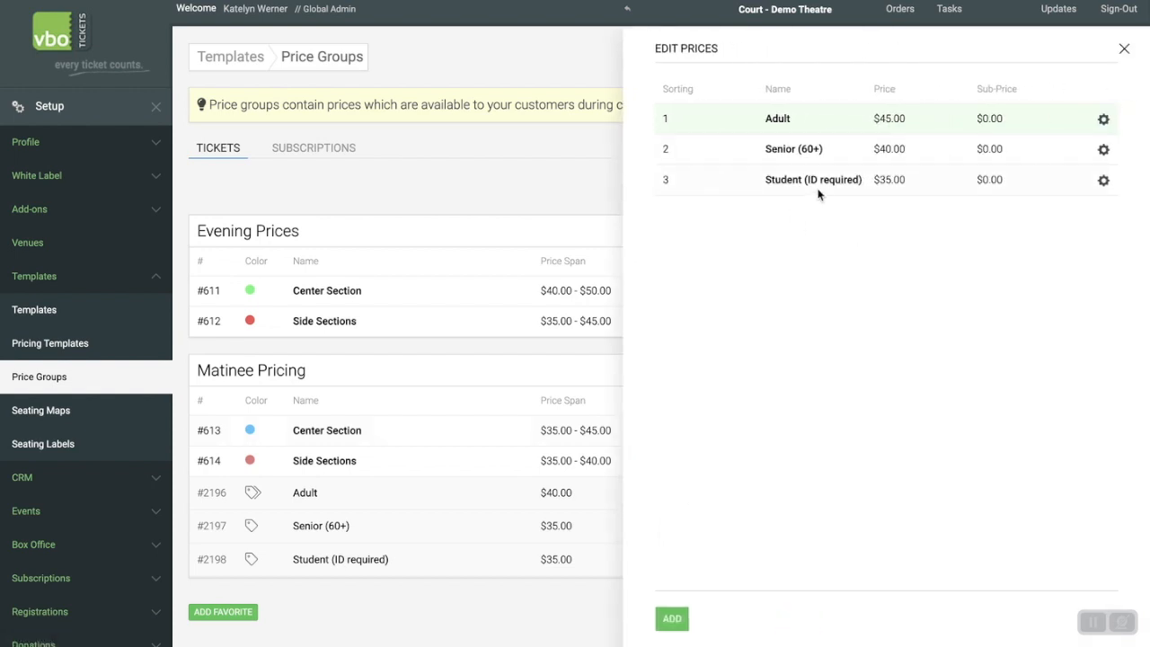
click(1124, 49)
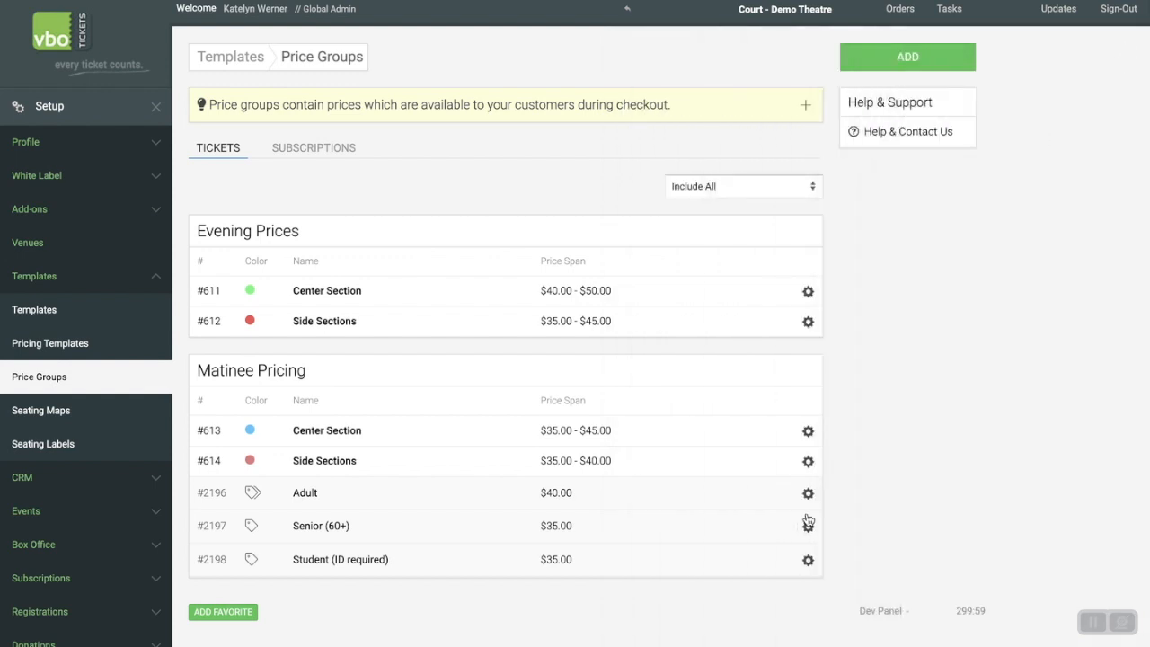
Check the actions available for the Side Sections group under Matinee Pricing and collapse its prices.
click(807, 460)
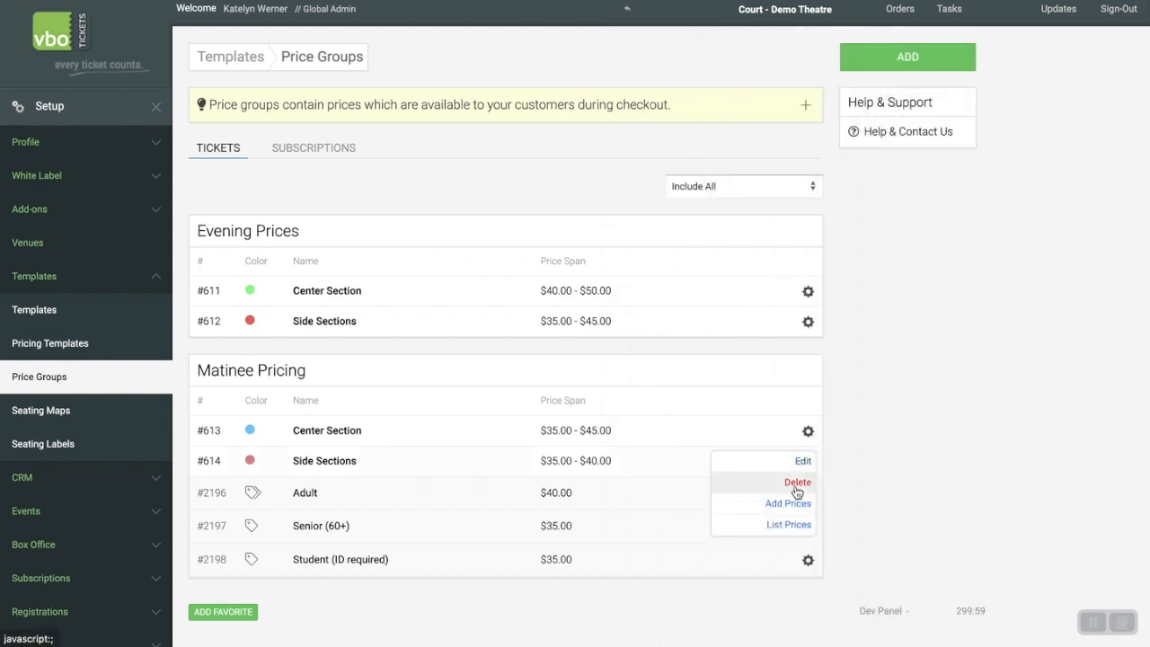
click(908, 459)
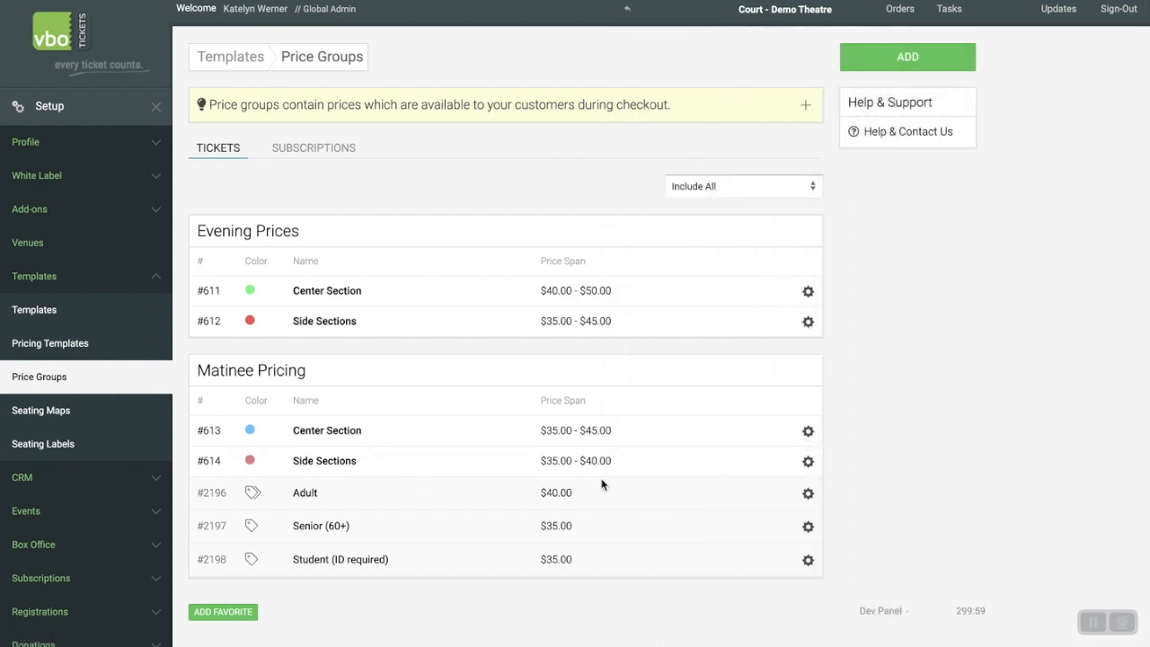
click(485, 465)
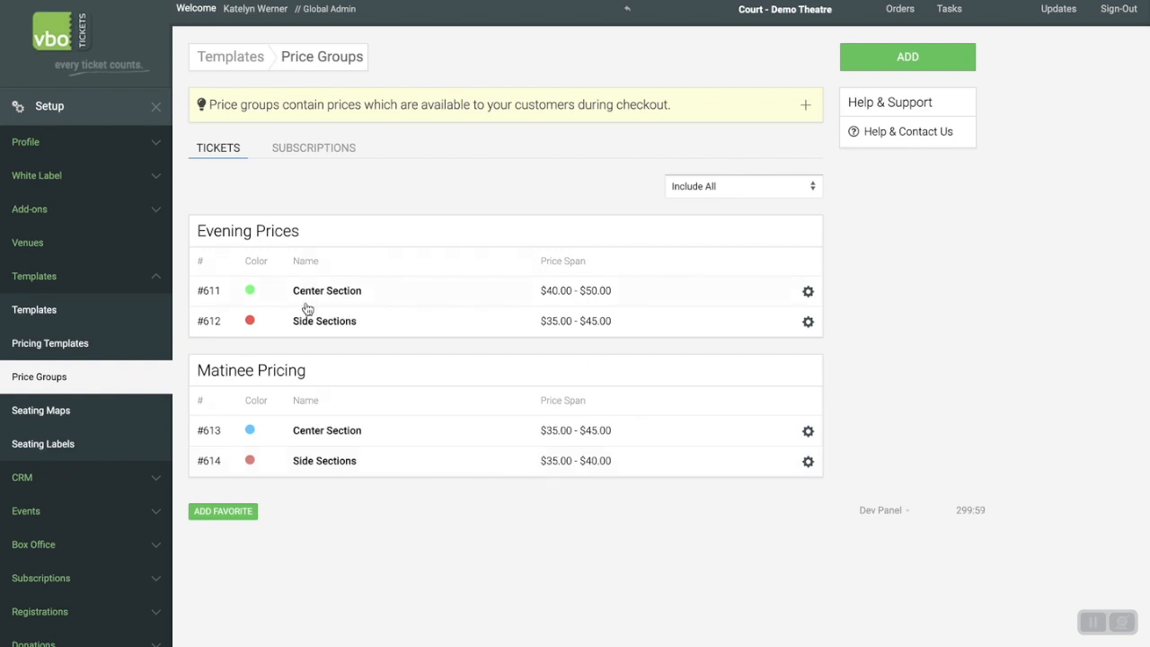
Expand the Center Section group under Evening Prices to review its ticket prices, and collapse it again.
click(413, 324)
click(426, 291)
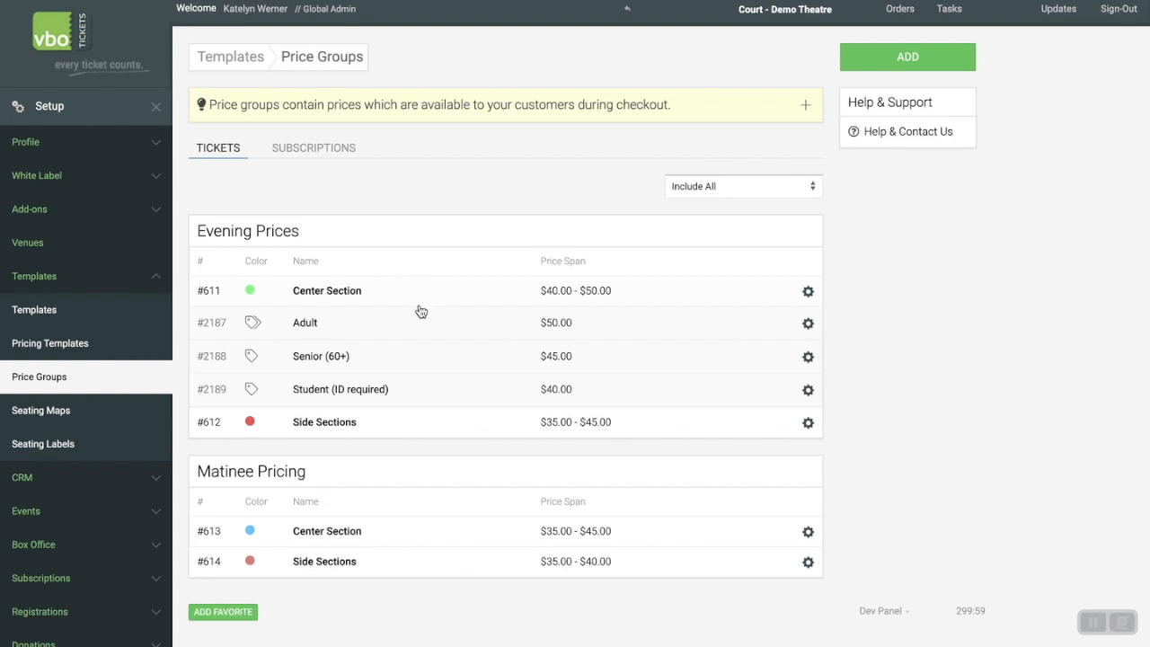
click(429, 294)
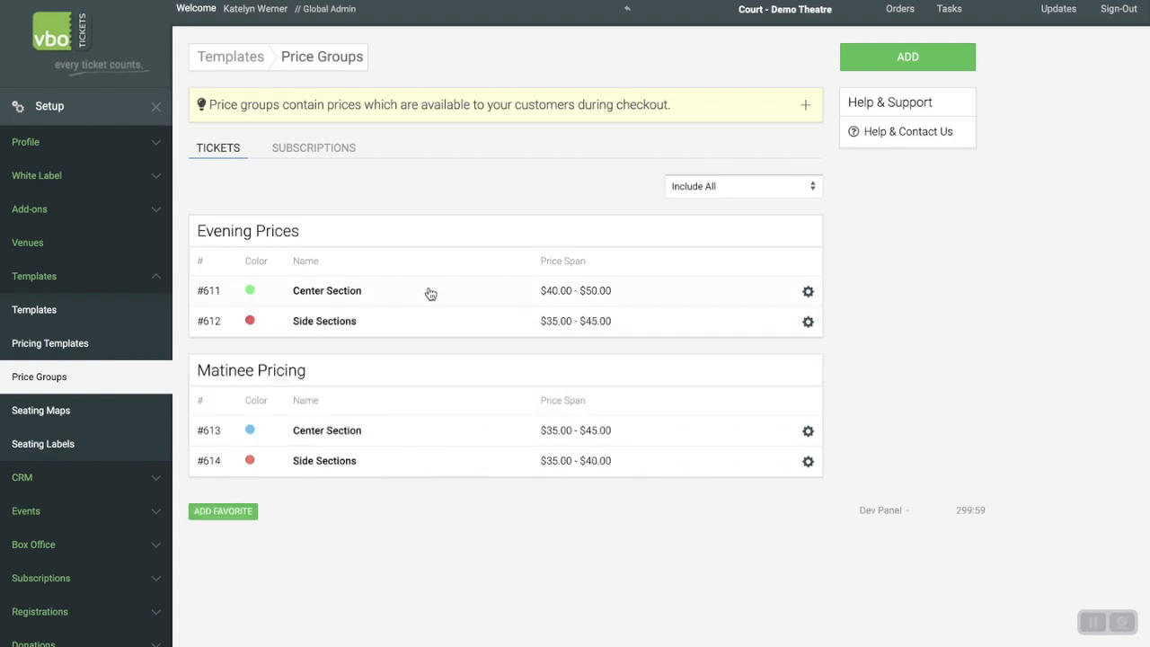